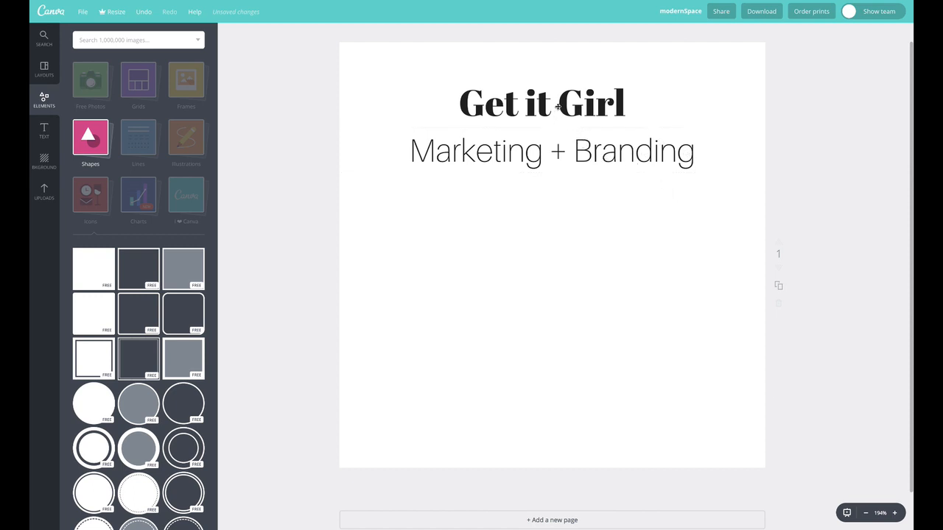
- Move the two heading lines up, add a solid circle shape, and place it, shrunk to a small dot, below them
left_click_drag(486, 75, 621, 119)
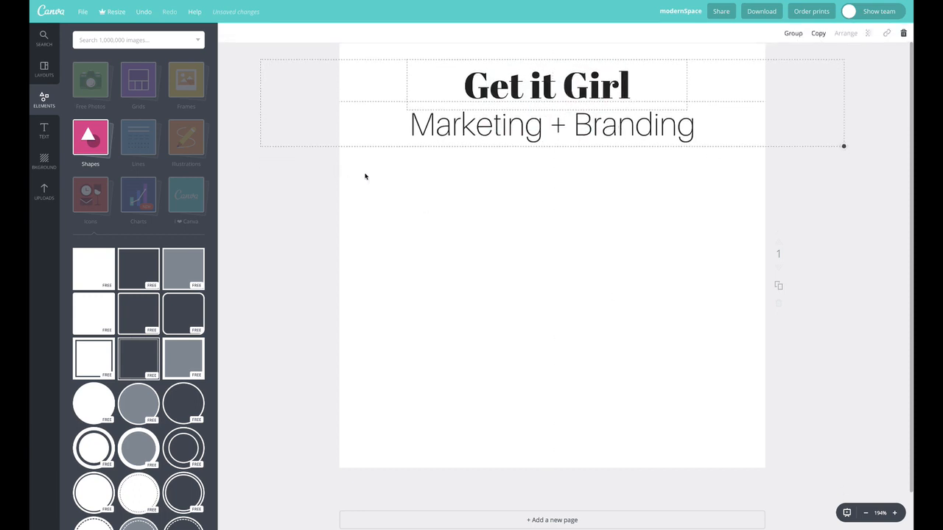
left_click(91, 143)
left_click(92, 143)
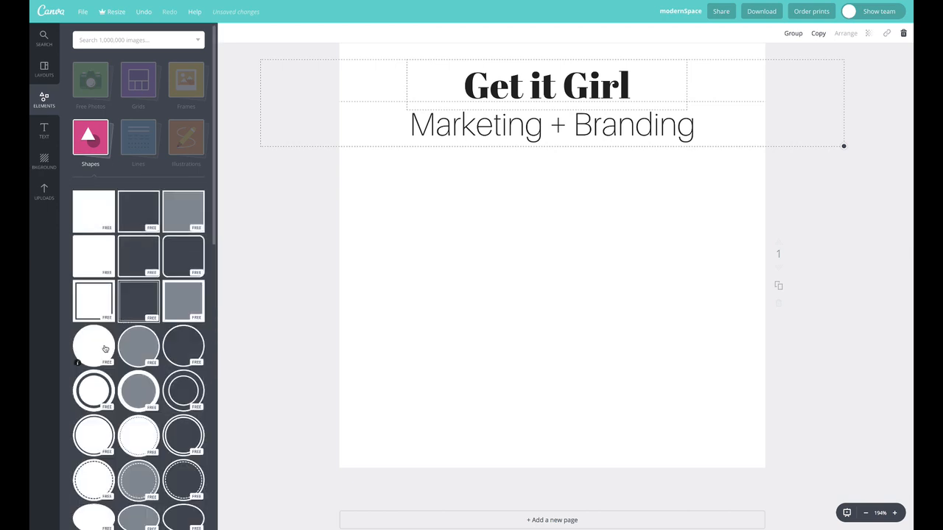
left_click_drag(94, 346, 463, 292)
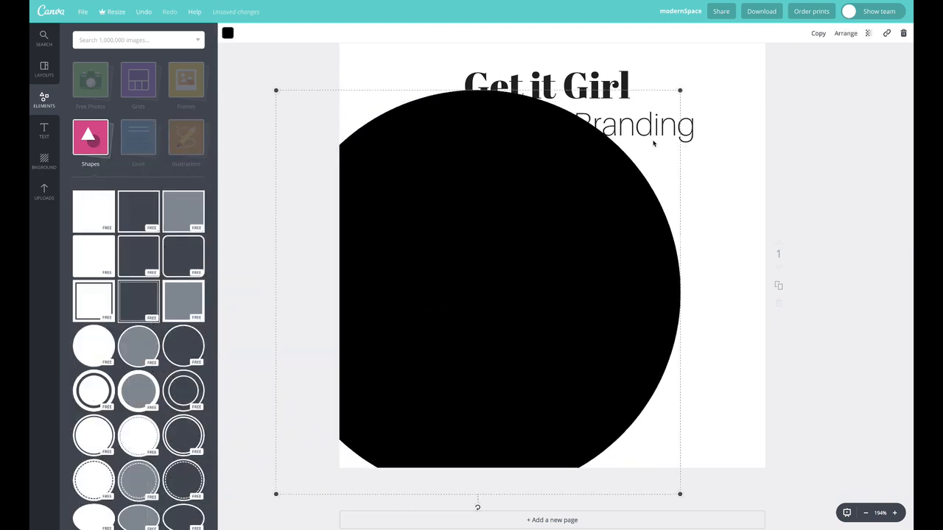
left_click_drag(679, 92, 401, 363)
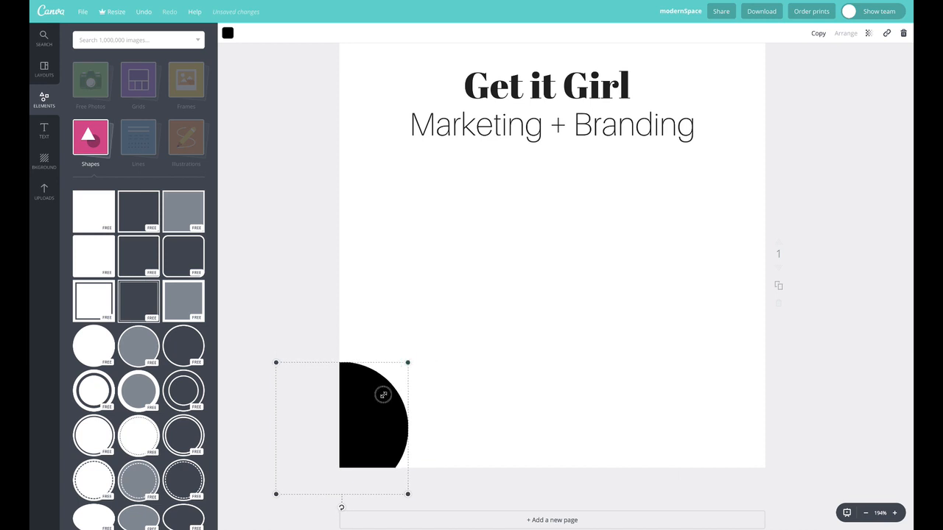
left_click_drag(381, 394, 729, 246)
- Duplicate the small circle four times and arrange all five circles in a level horizontal row
left_click(819, 35)
left_click(818, 34)
left_click(818, 34)
left_click(818, 34)
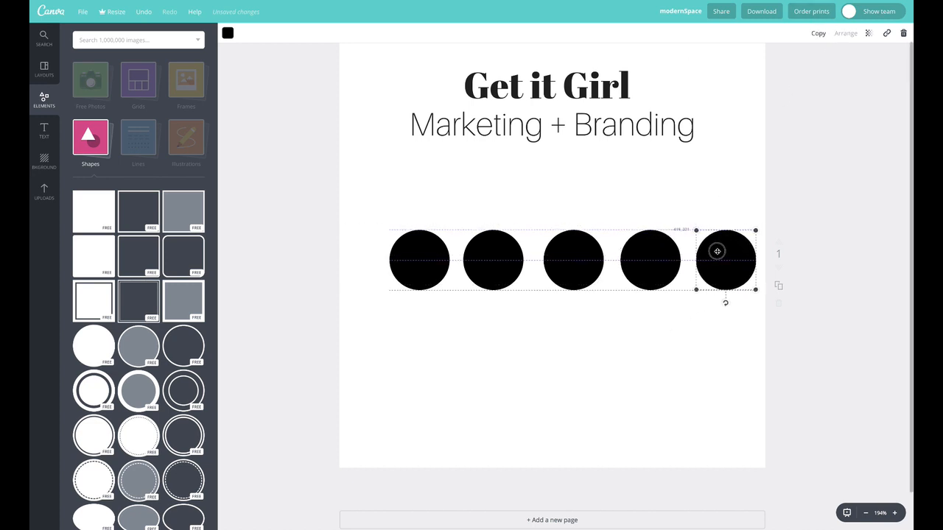
- Select the leftmost circle for recolouring, switch to Adobe Color, and copy the dark purple swatch's hex code 50487B
left_click(374, 238)
left_click(421, 271)
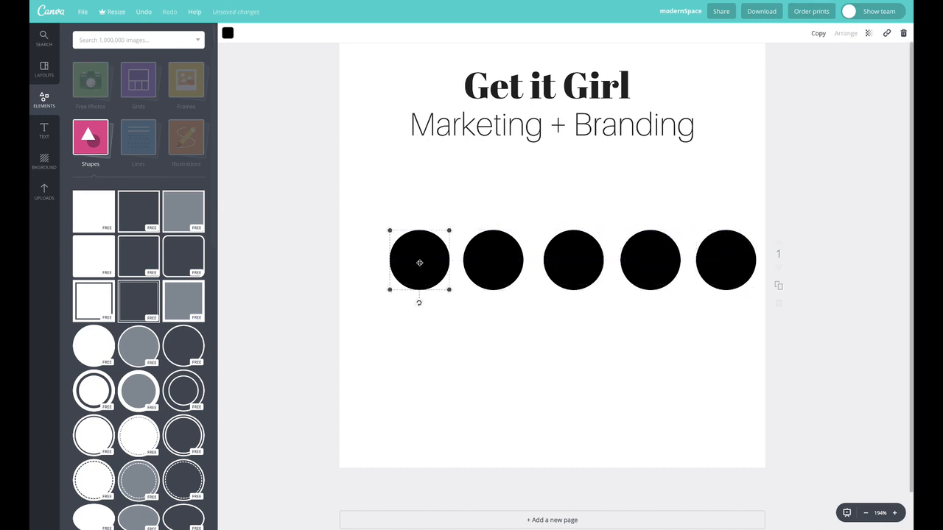
left_click(228, 33)
left_click(233, 77)
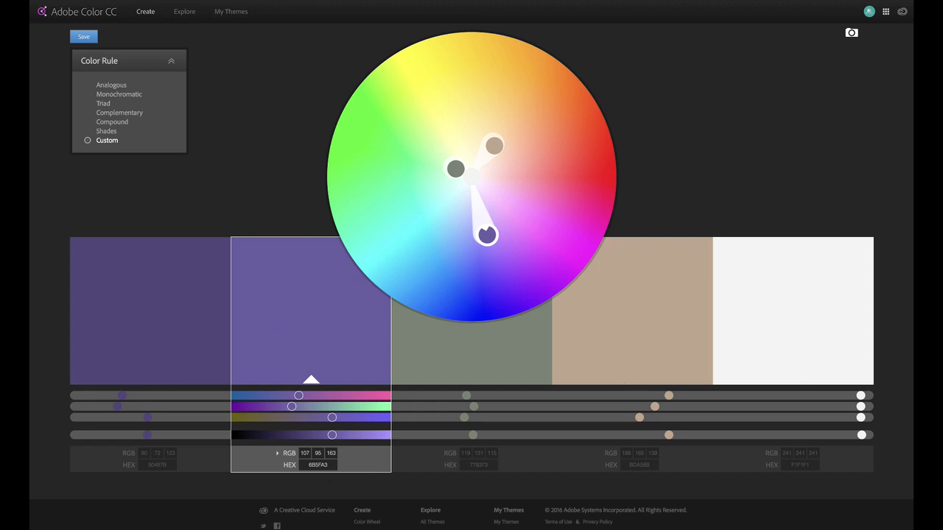
left_click(144, 345)
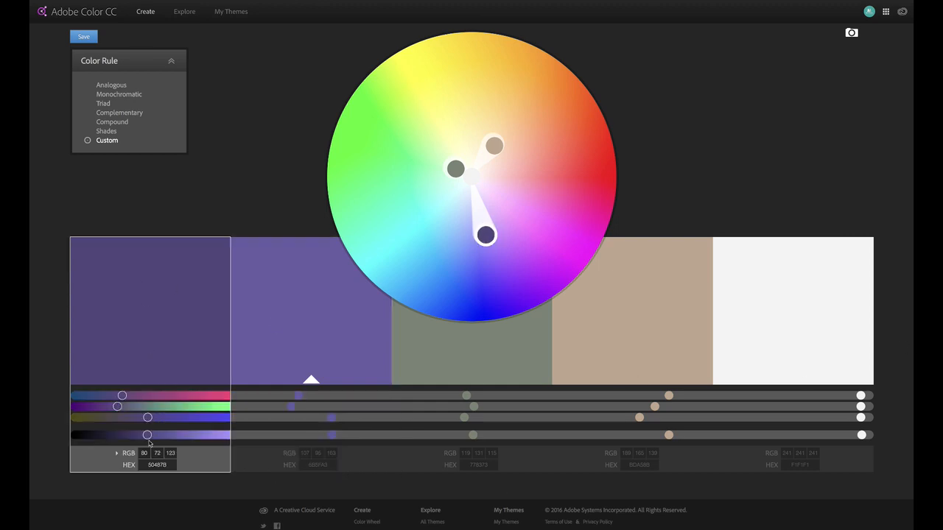
left_click(158, 465)
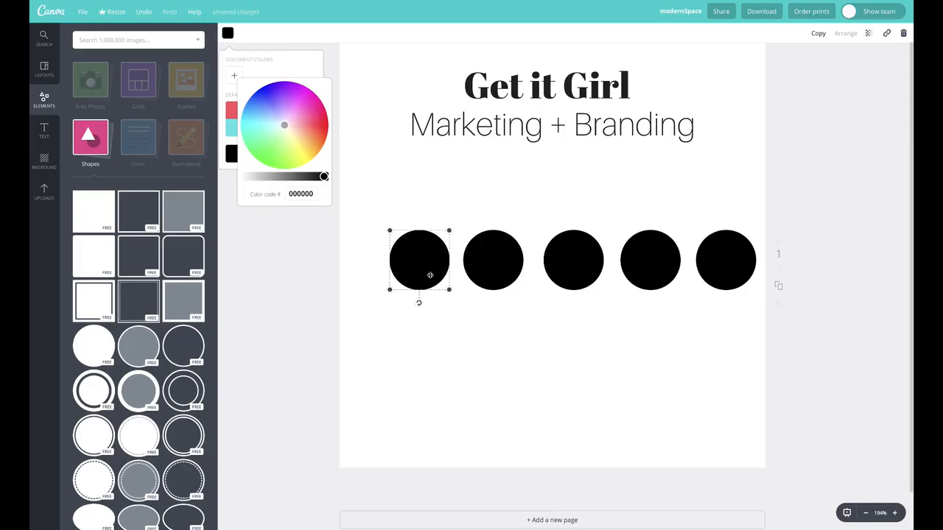
- Switch back to Canva and set the leftmost circle's colour to 50487B
left_click(282, 201)
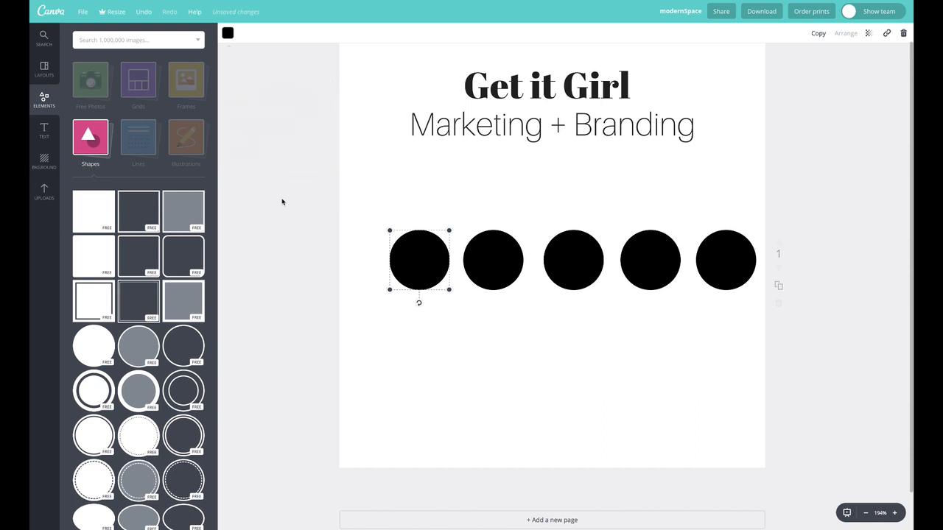
left_click(228, 32)
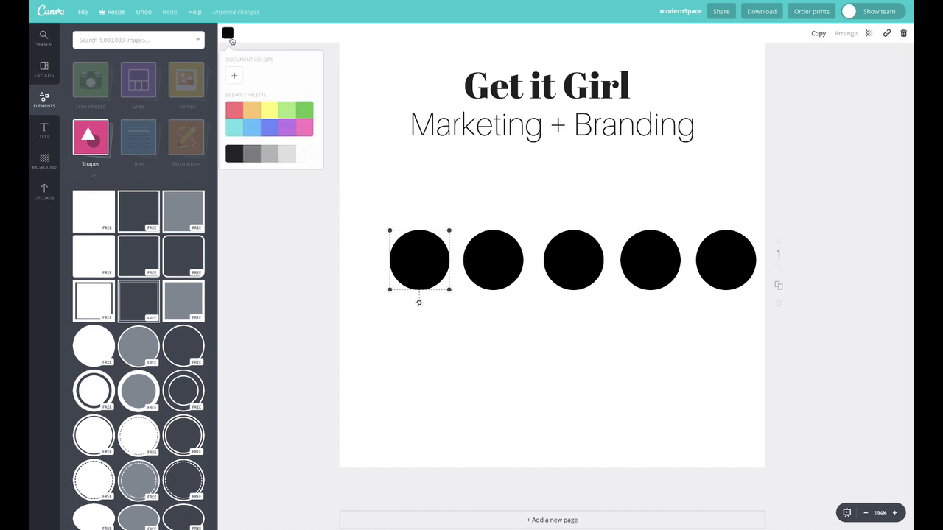
left_click(234, 78)
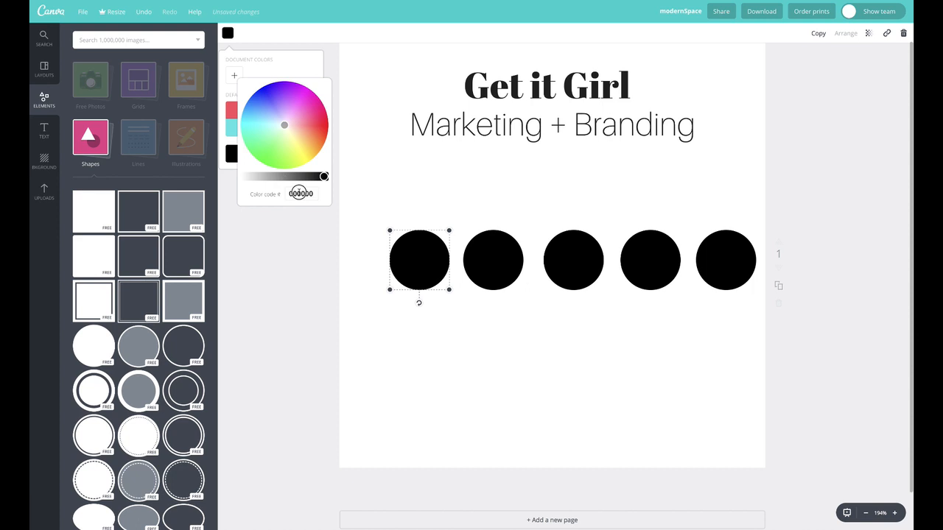
left_click(301, 193)
type("50487B")
left_click(299, 63)
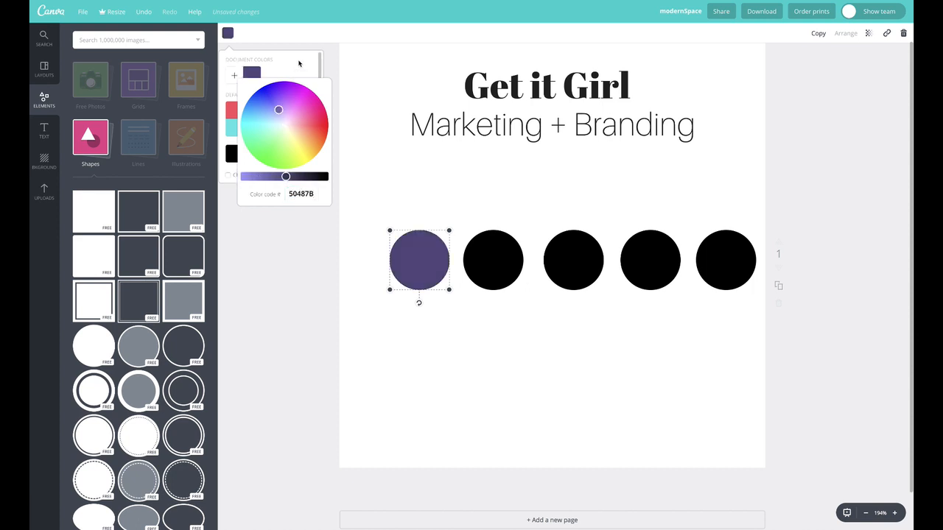
left_click(451, 140)
- Switch to Adobe Color and copy the off-white swatch's hex code F1F1F1 for the rightmost circle
left_click(490, 252)
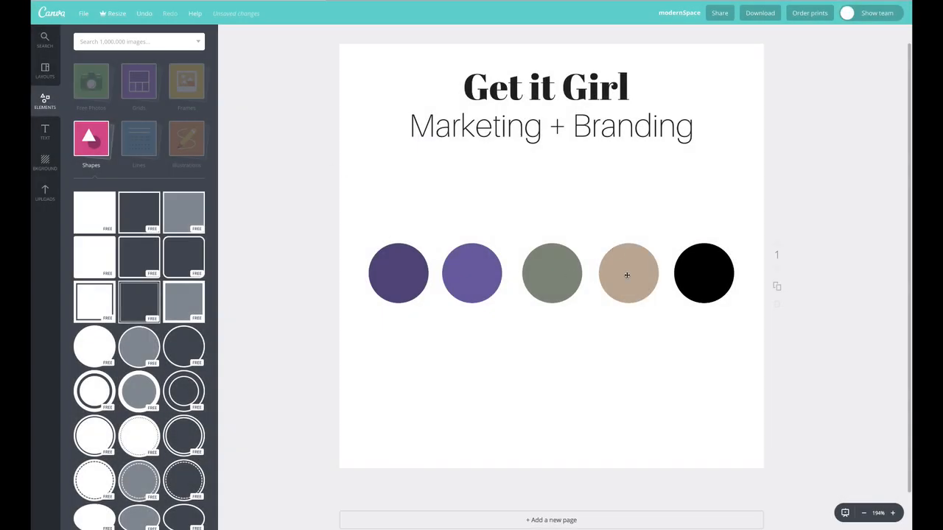
left_click(700, 277)
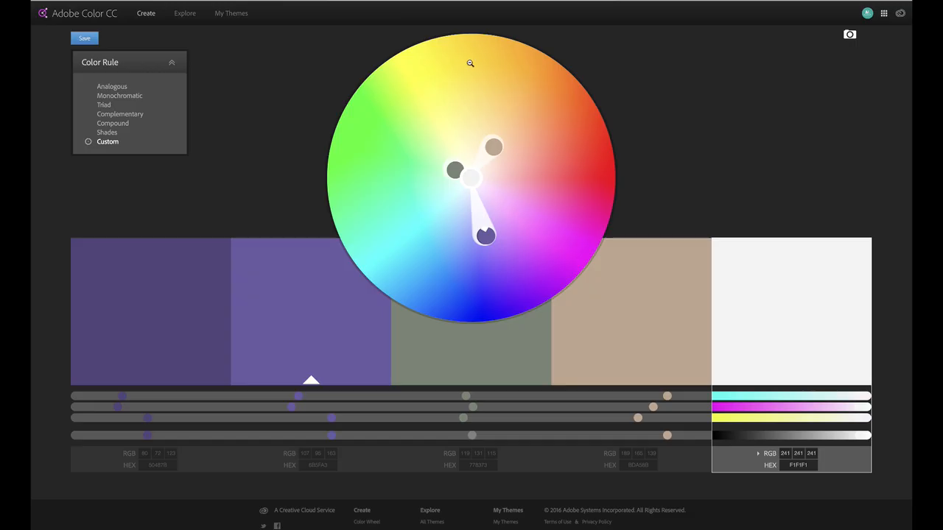
left_click(799, 466)
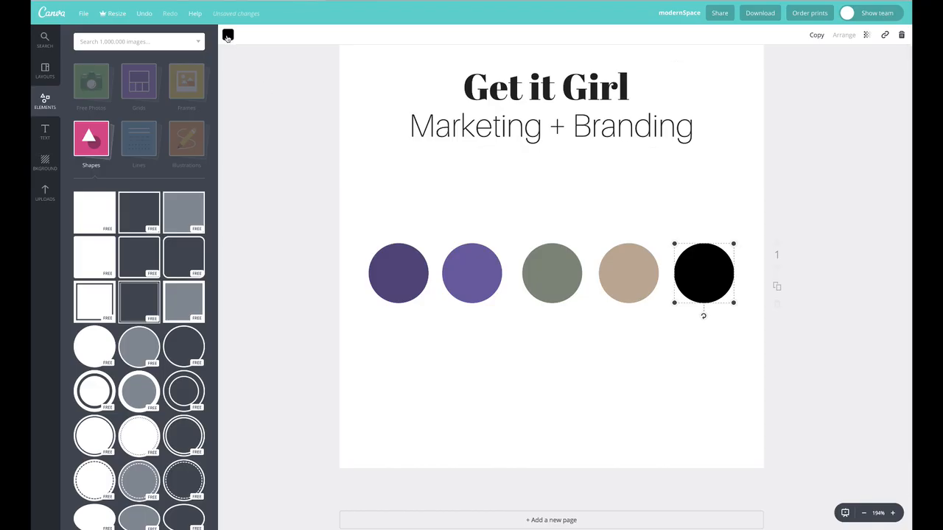
- Set the rightmost circle's colour to F1F1F1 in Canva
left_click(227, 35)
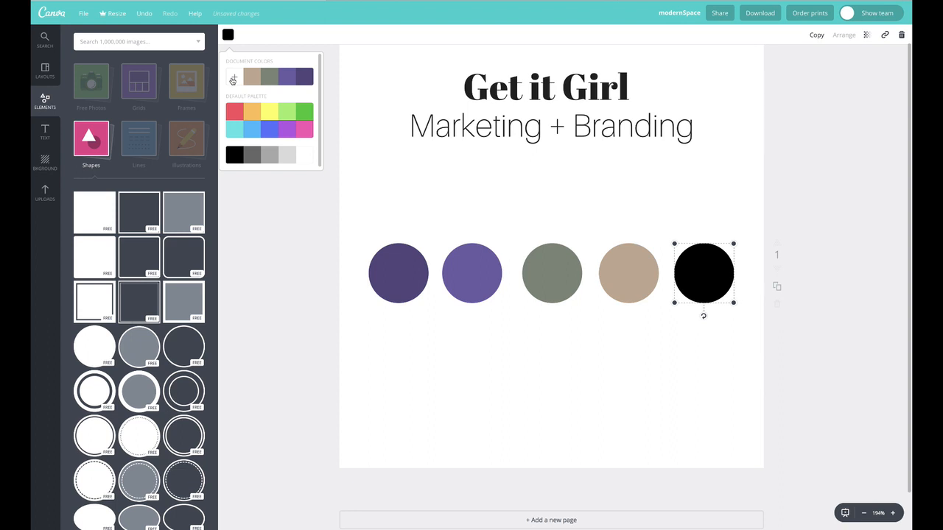
left_click(234, 78)
double_click(302, 196)
type("F1F1F1")
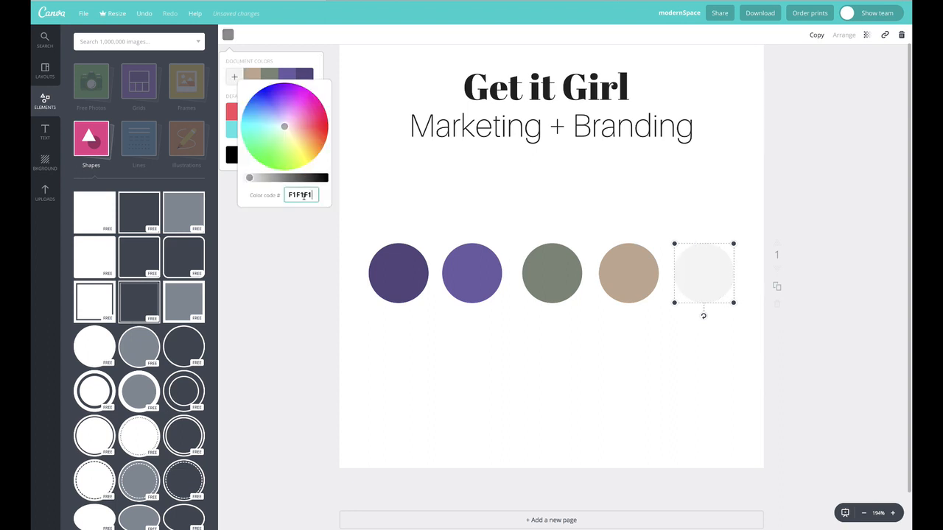
left_click(294, 60)
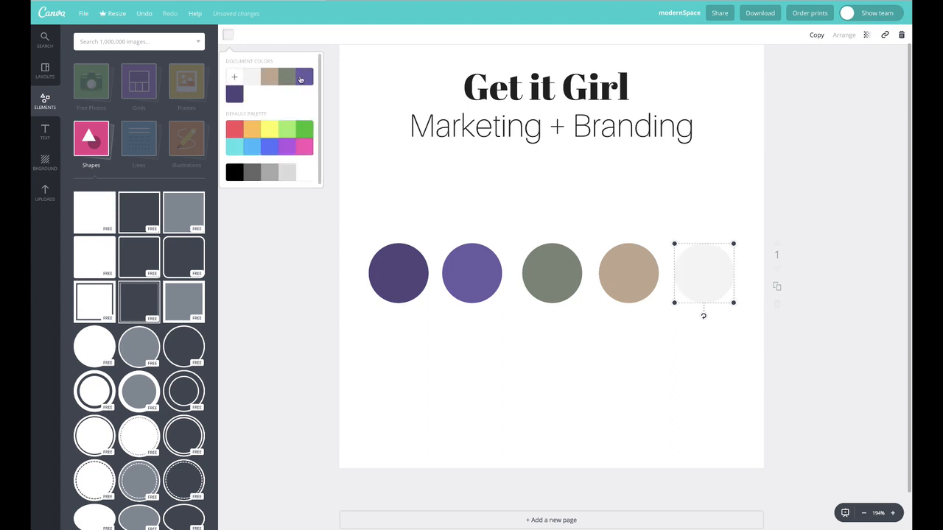
left_click(381, 78)
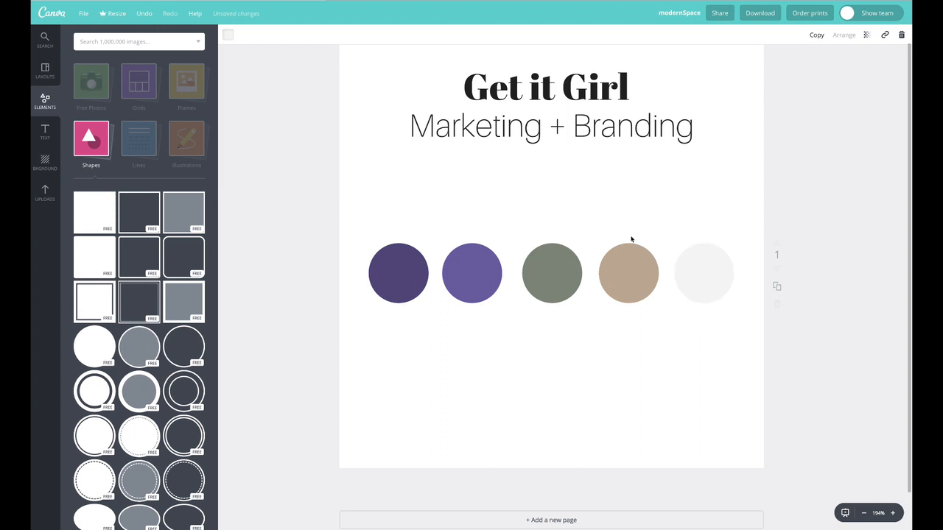
- Move all five coloured circles together to the bottom of the page
left_click_drag(364, 204, 775, 330)
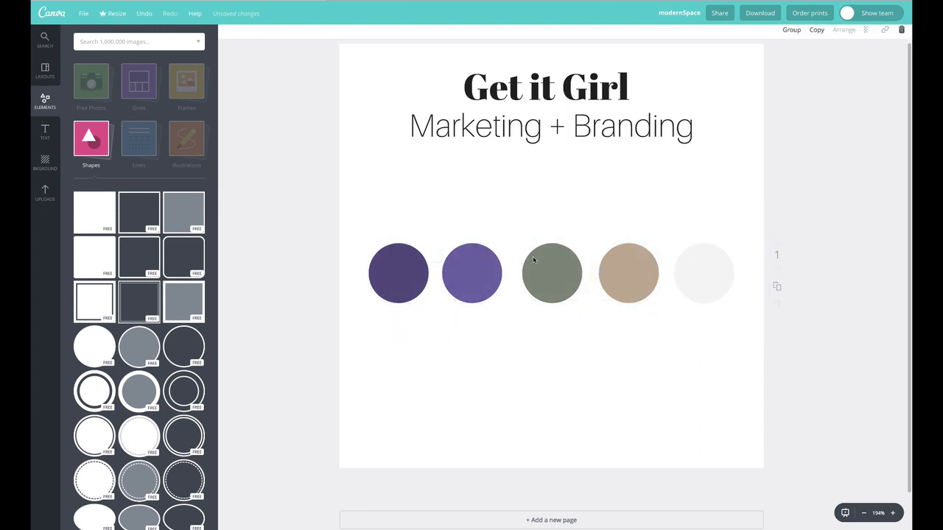
left_click_drag(418, 234, 717, 428)
left_click(694, 391)
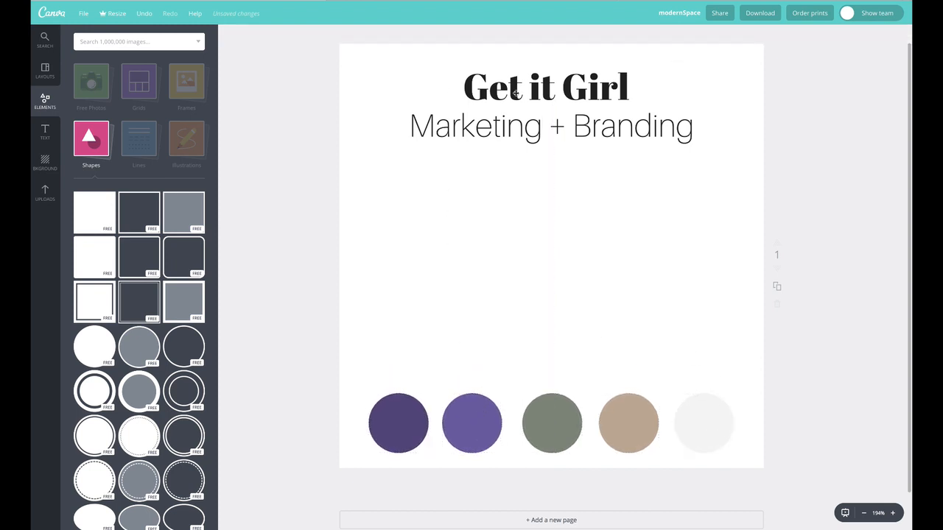
- Move the "Get it Girl" and "Marketing + Branding" lines together down towards the middle of the page
mouse_move(424, 75)
left_mouse_down()
mouse_move(587, 142)
mouse_move(423, 79)
left_mouse_up()
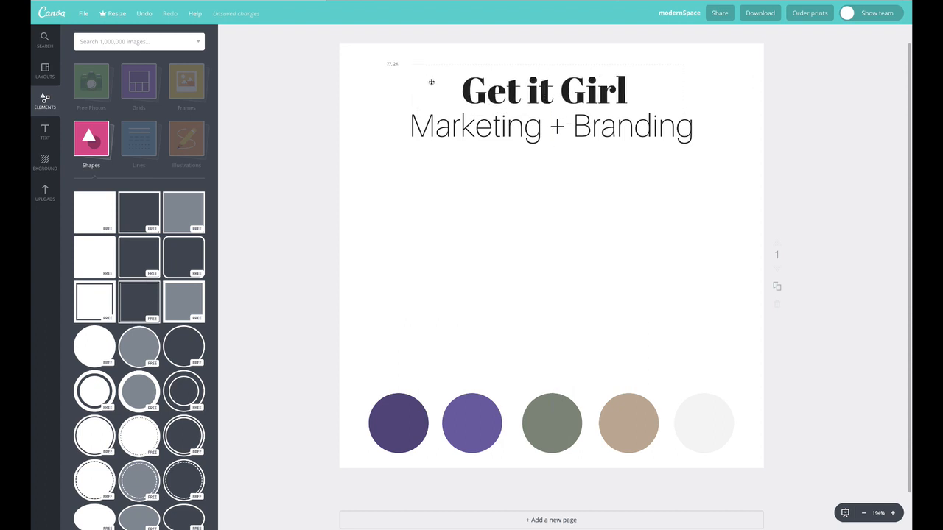
left_click_drag(360, 70, 575, 240)
left_click(528, 137)
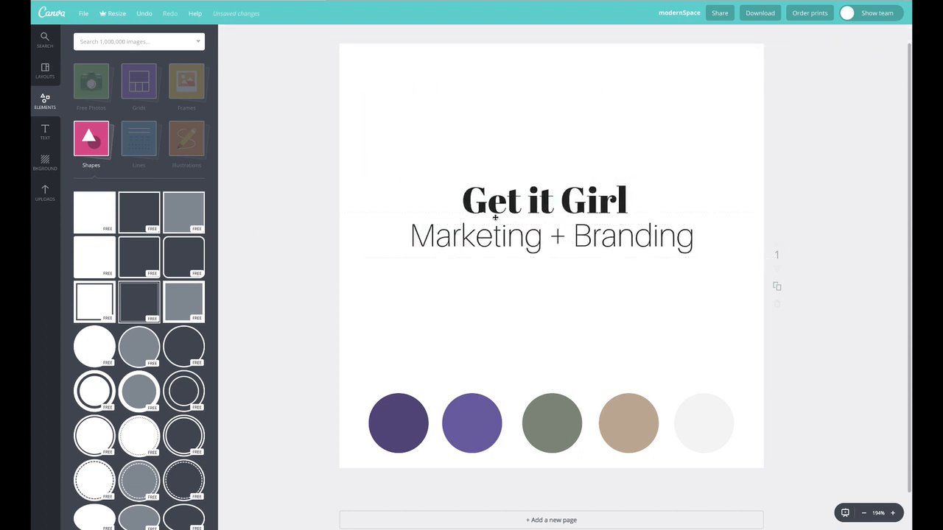
- Set the "Get it Girl" text to size 56 and fit it on one line above the tagline
double_click(514, 196)
left_click(319, 42)
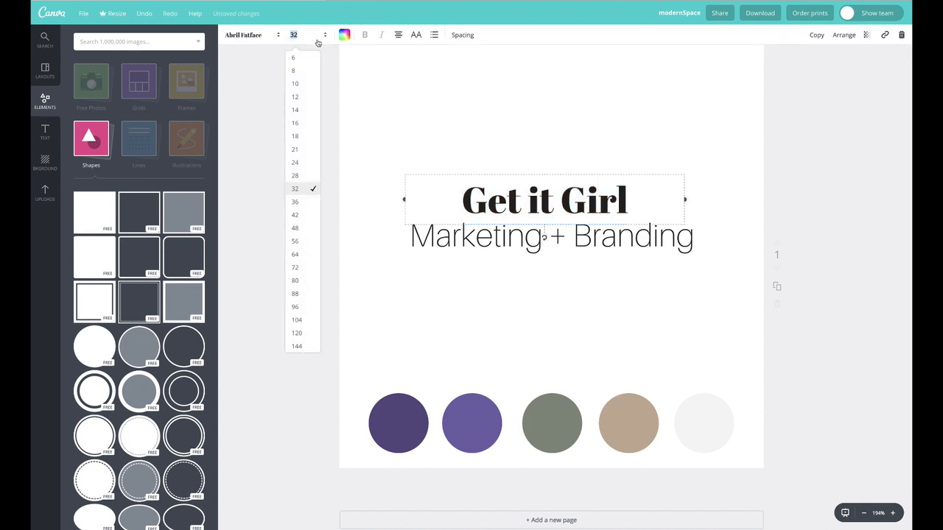
left_click(304, 257)
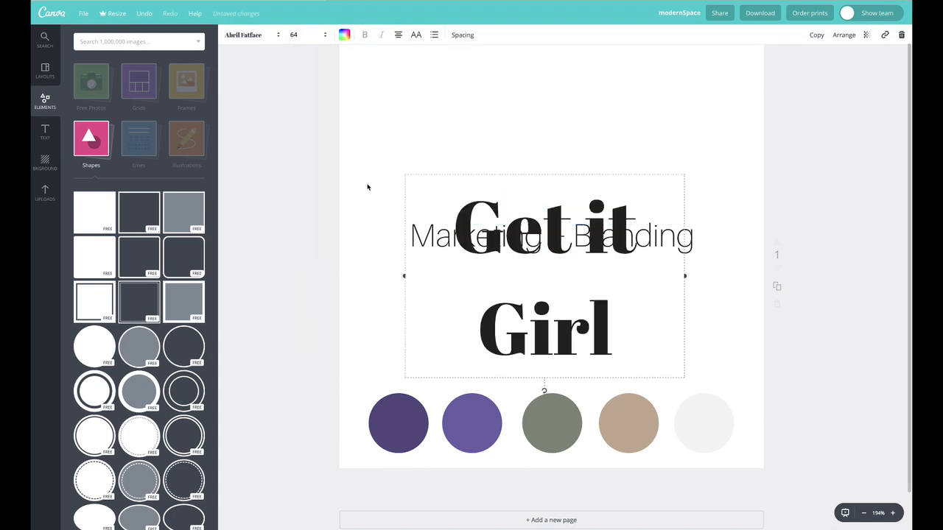
left_click(295, 35)
left_click(309, 243)
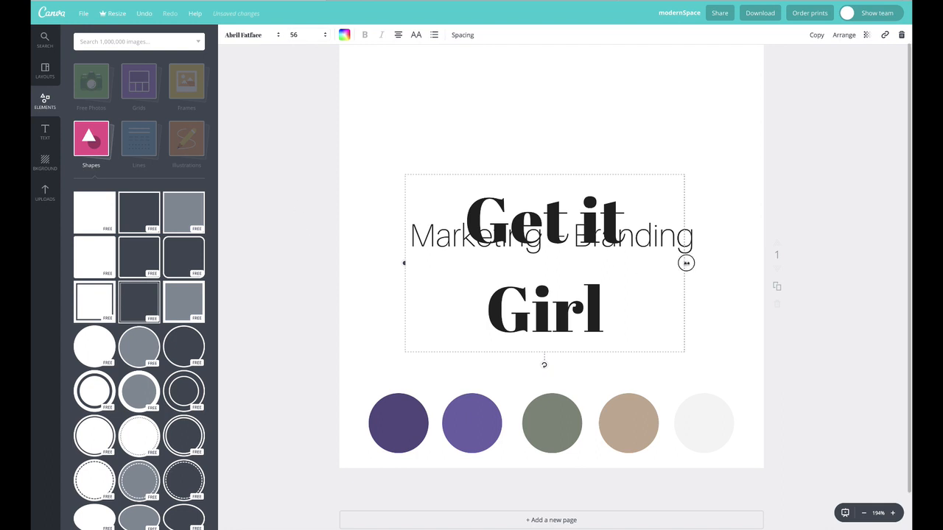
left_click_drag(686, 263, 777, 257)
left_click_drag(649, 234, 623, 184)
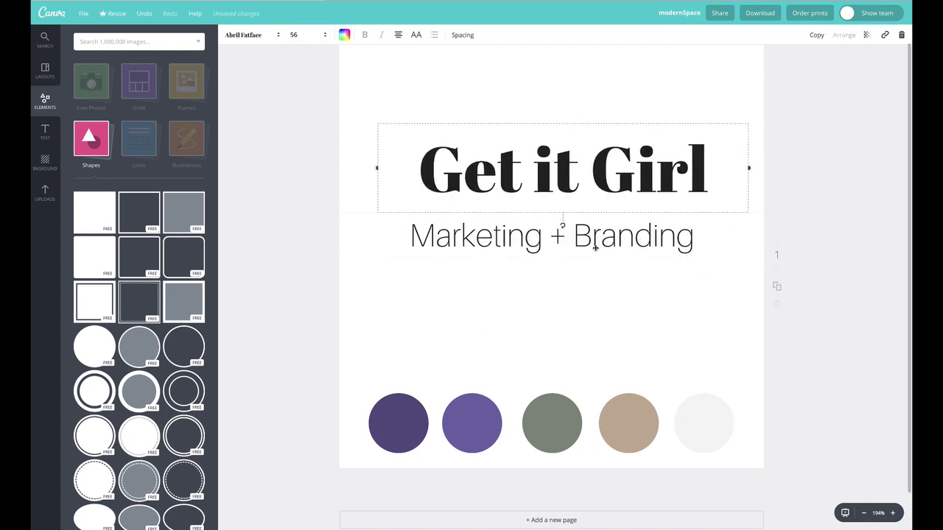
- Make the "Marketing + Branding" tagline uppercase and set its letter spacing to 160
double_click(593, 240)
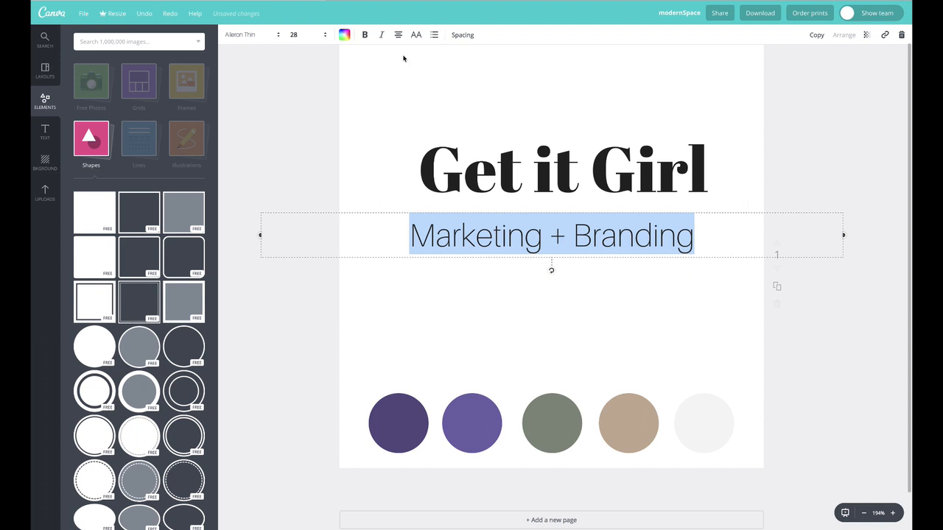
left_click(415, 34)
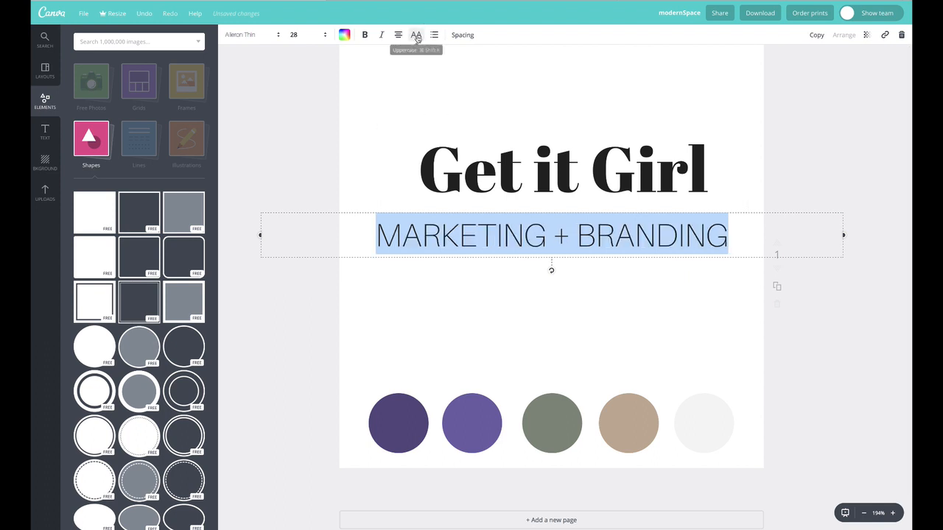
left_click(457, 37)
mouse_move(527, 78)
left_mouse_down()
mouse_move(514, 61)
mouse_move(522, 62)
left_mouse_up()
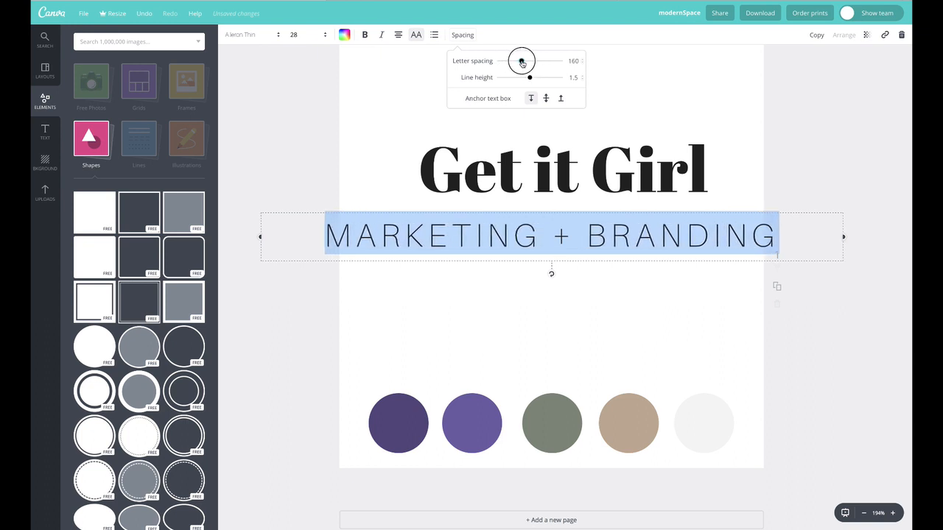
- Make the "Marketing + Branding" tagline bold and set its font size to 21
left_click(365, 35)
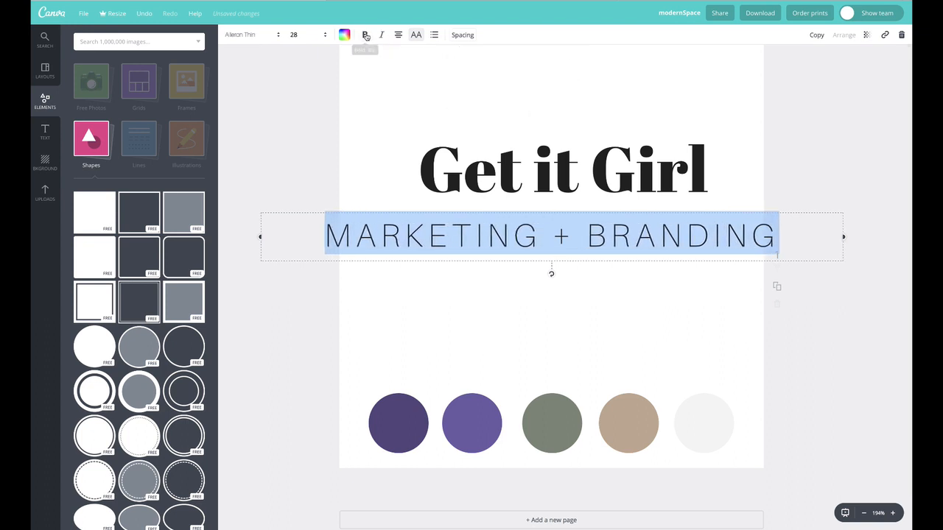
left_click(390, 103)
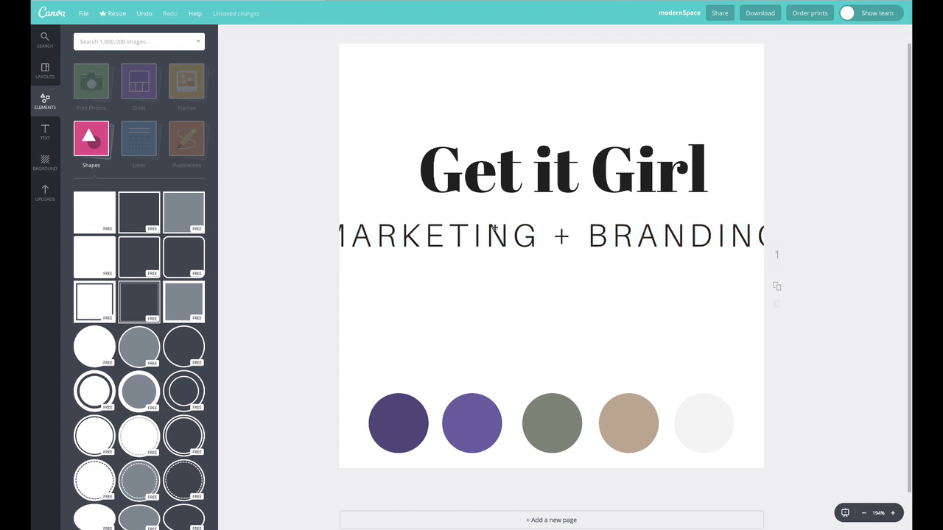
left_click(495, 233)
left_click(294, 35)
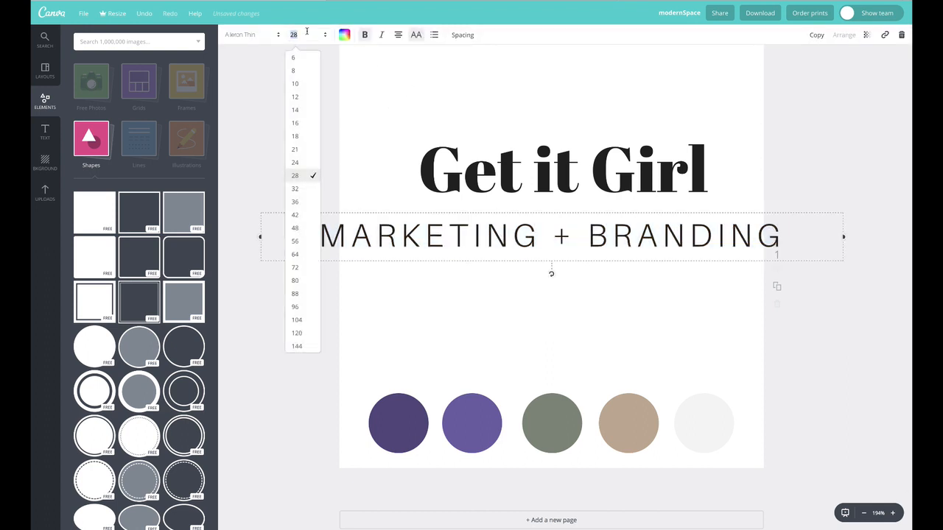
left_click(300, 152)
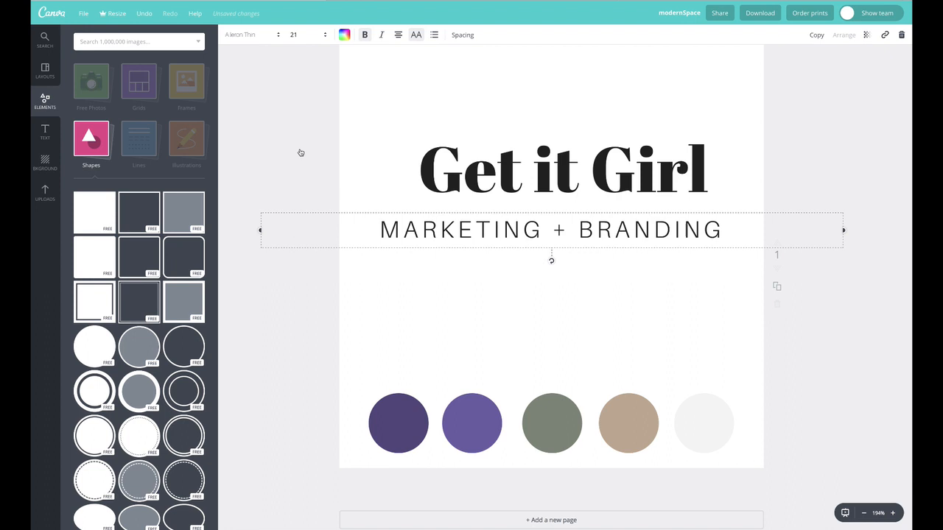
- Set the "Marketing + Branding" tagline to size 18 and move "Get it Girl" closer above it, roughly centred
left_click(311, 37)
left_click(304, 139)
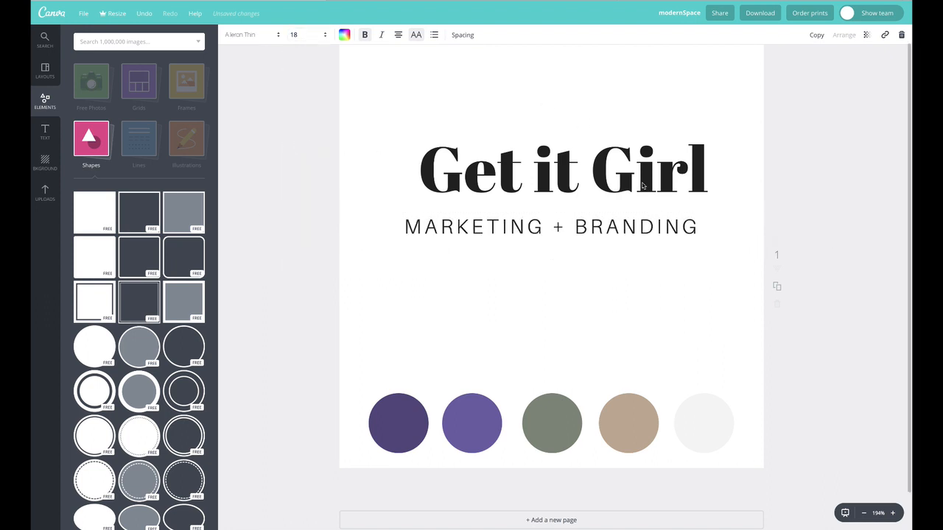
left_click_drag(640, 170, 621, 180)
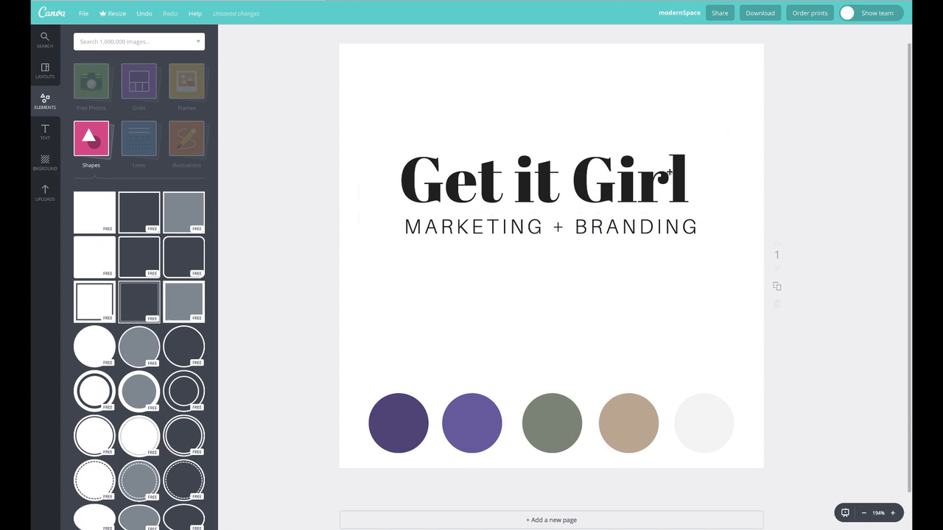
- Try the "Get it Girl" heading at size 64, and set it back to 56
double_click(621, 181)
left_click_drag(617, 180, 356, 70)
left_click(301, 35)
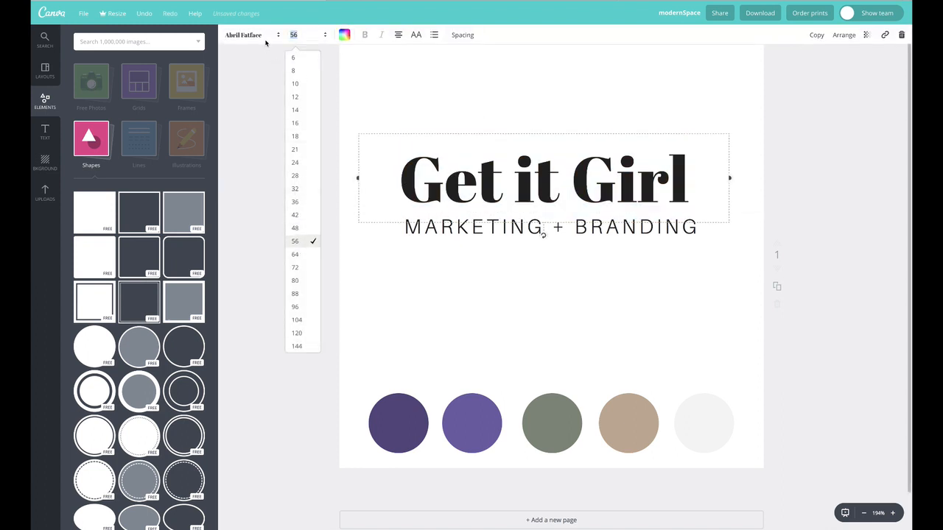
left_click(325, 35)
left_click(325, 35)
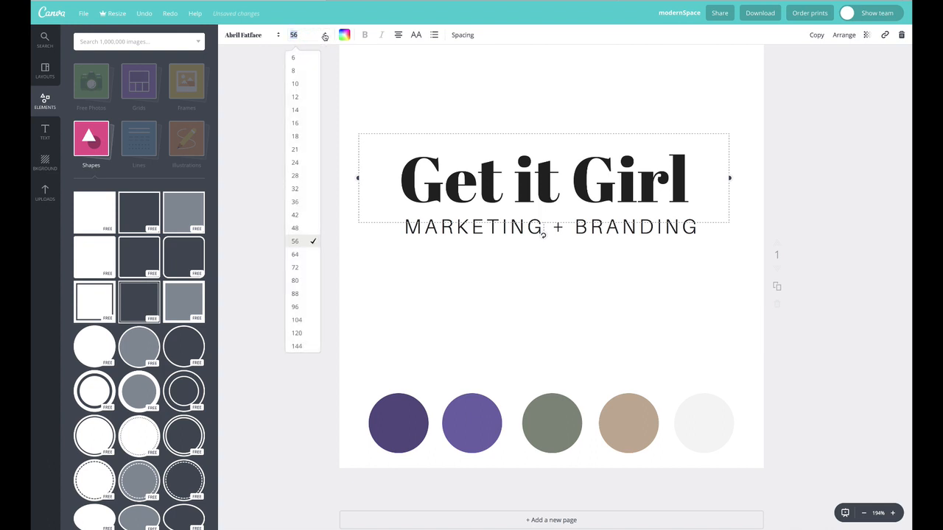
left_click(303, 254)
left_click(459, 195)
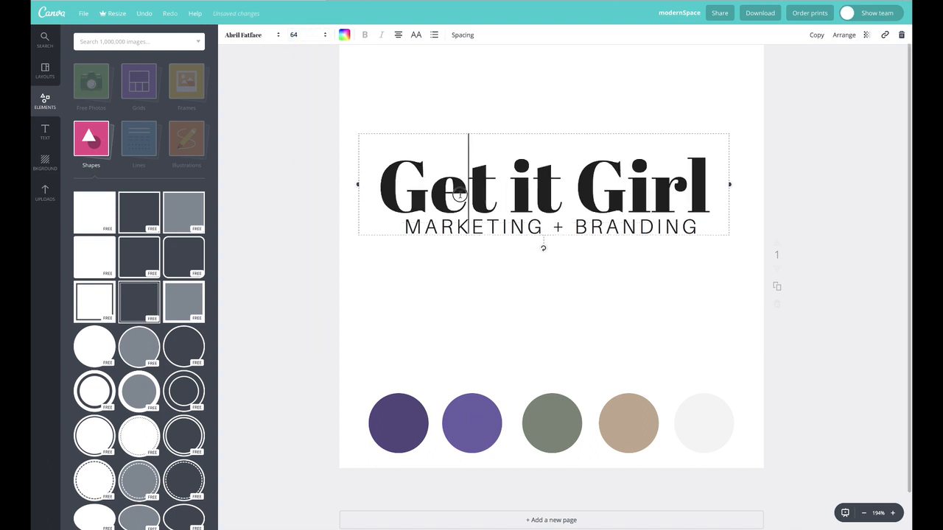
left_click(313, 35)
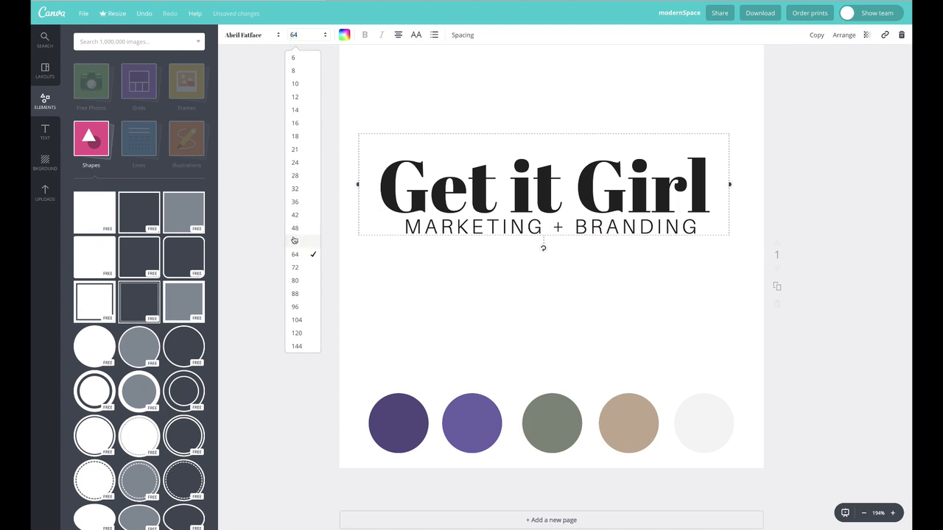
left_click(298, 240)
- Widen the letter spacing of the "Get it Girl" heading slightly and shift the heading to the right over the tagline
double_click(459, 228)
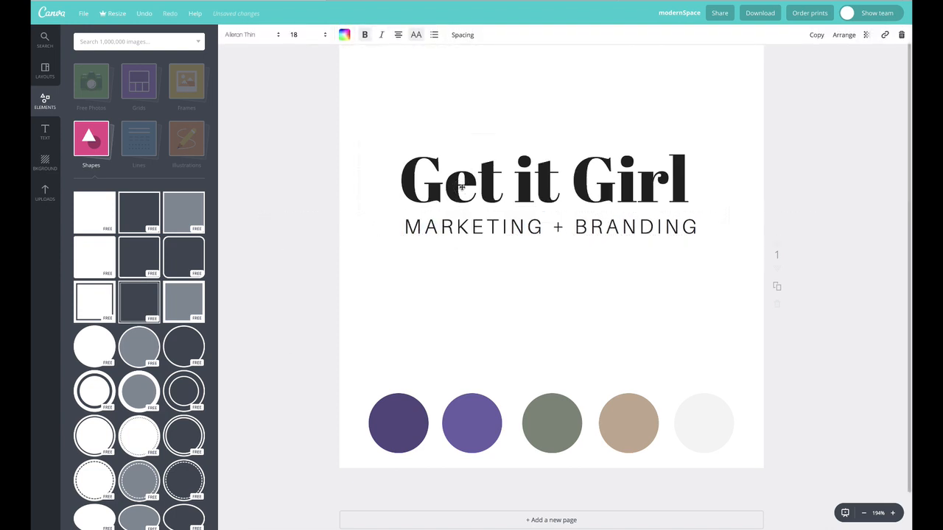
triple_click(462, 186)
left_click(462, 36)
left_click_drag(508, 61, 514, 62)
left_click(680, 85)
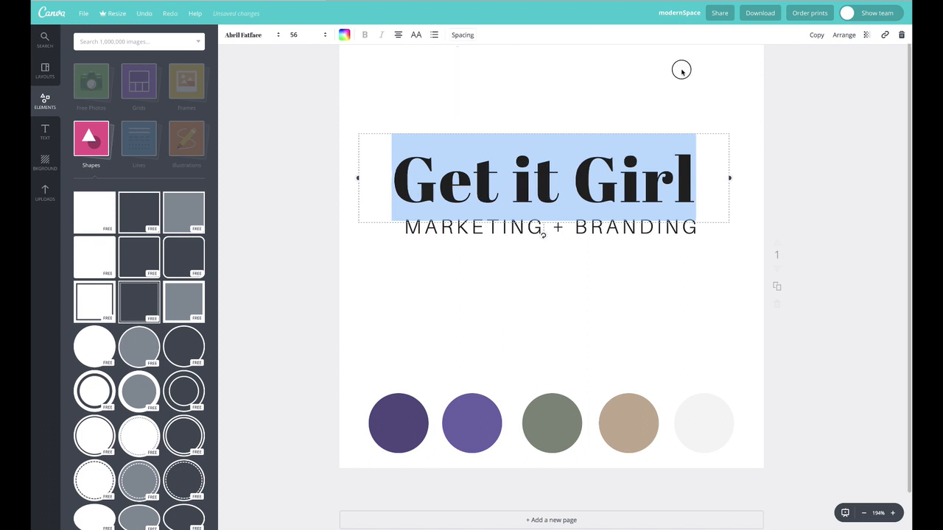
left_click(656, 70)
left_click_drag(624, 187, 629, 186)
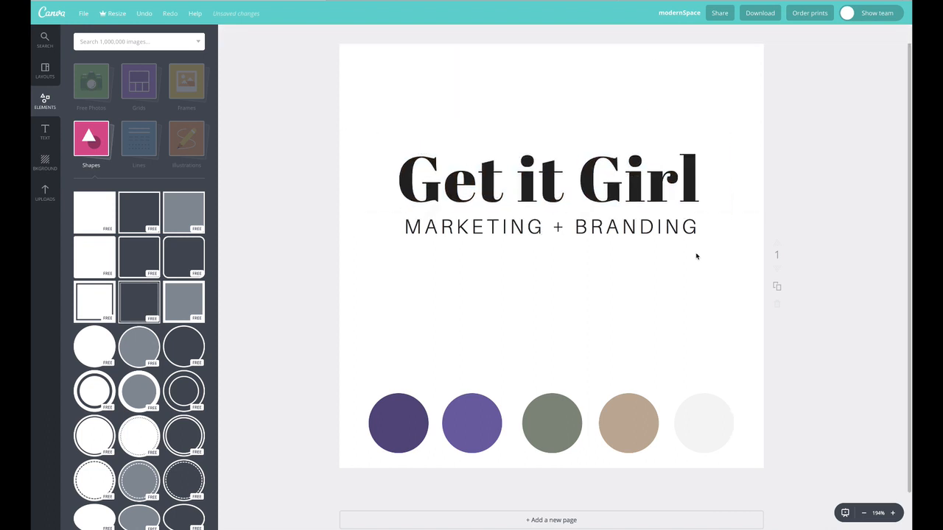
left_click_drag(519, 165, 525, 164)
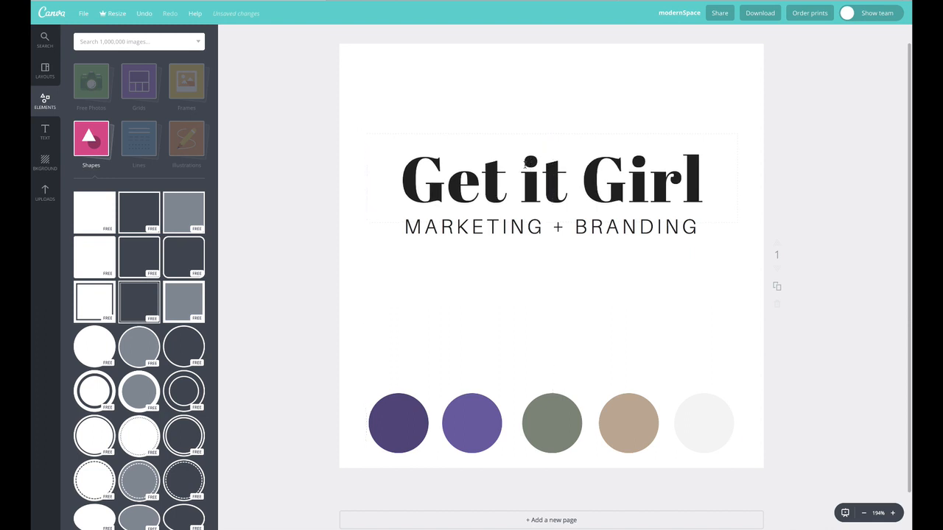
- Tighten the "Get it Girl" letter spacing to match the tagline's width and nudge the tagline slightly up to align beneath it
double_click(525, 164)
left_click(464, 37)
left_click_drag(509, 62, 514, 63)
left_click(667, 61)
left_click(668, 60)
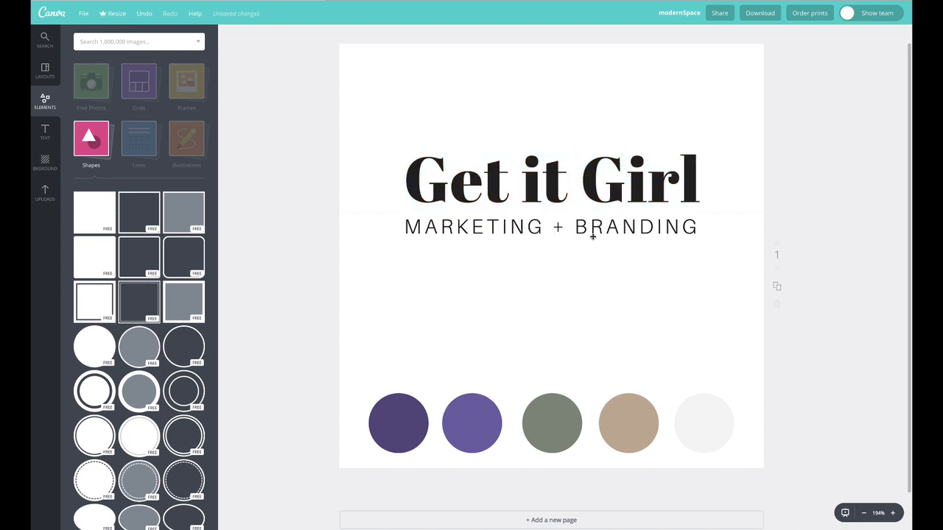
left_click_drag(592, 236, 598, 234)
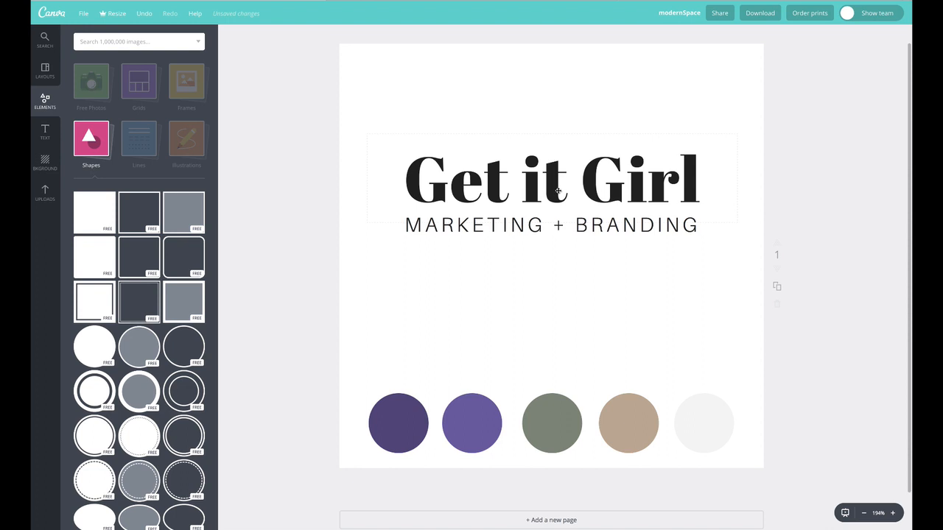
- Remove the word "it" from the heading, keeping a blank gap between "Get" and "Girl" at the tagline's width
left_click_drag(581, 180, 536, 171)
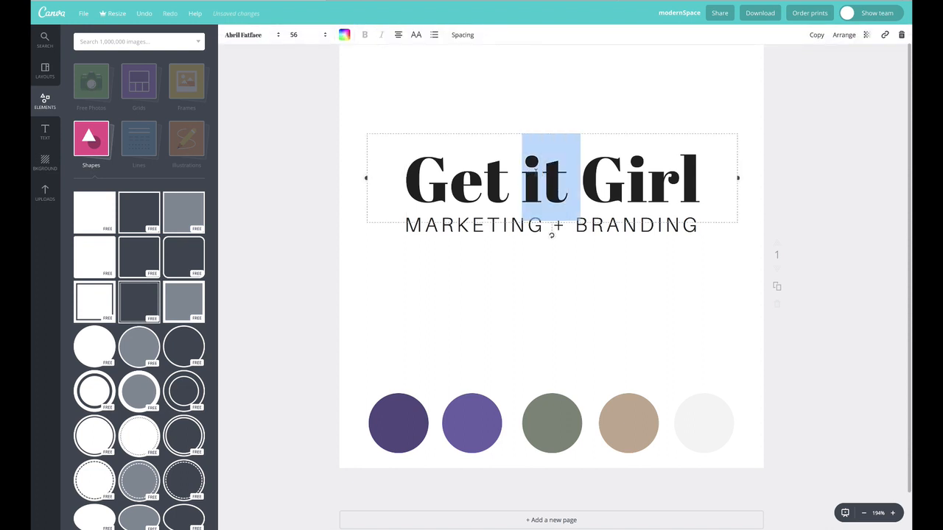
key("BackSpace")
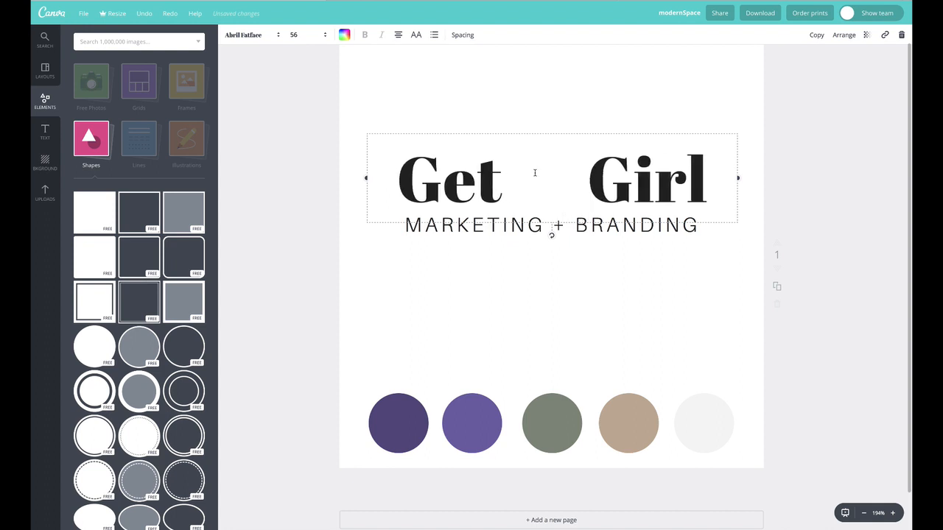
key("BackSpace")
left_click(435, 71)
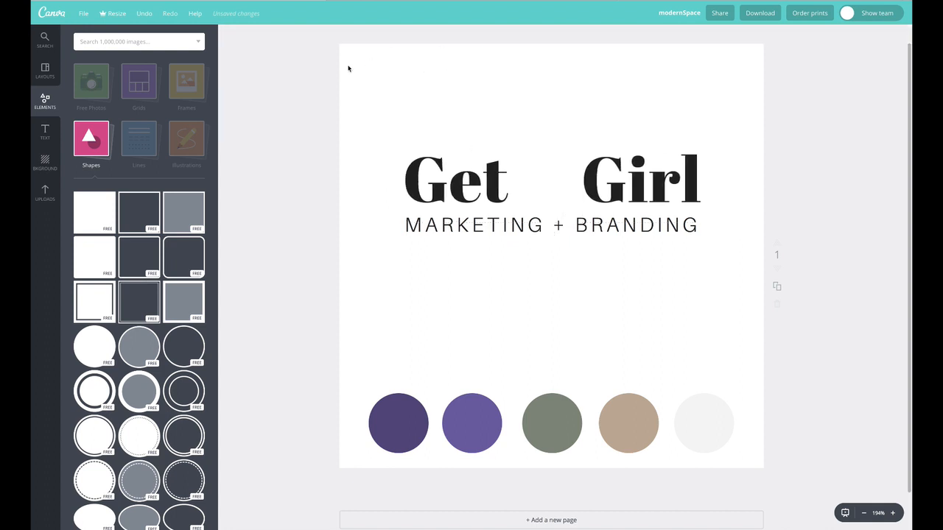
- Add a separate heading text reading "it" and place it in the gap between "Get" and "Girl"
left_click(45, 131)
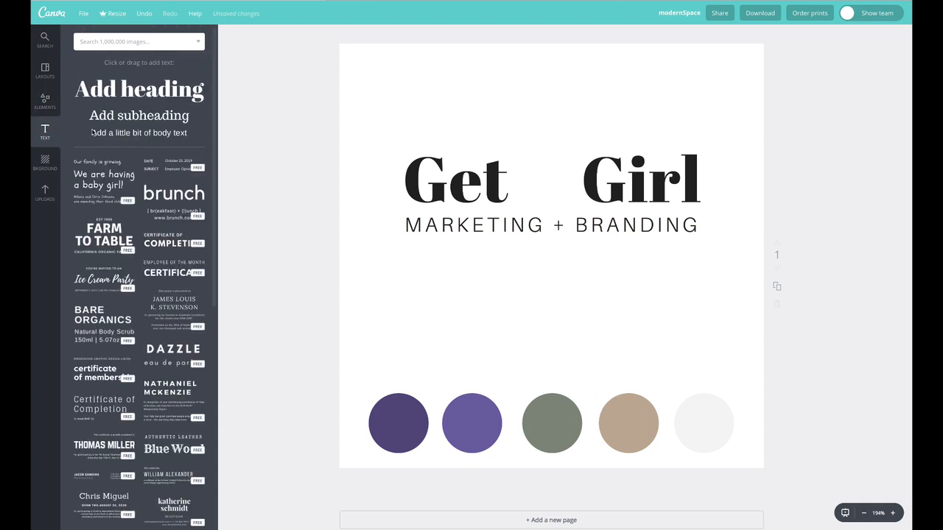
left_click_drag(123, 90, 531, 97)
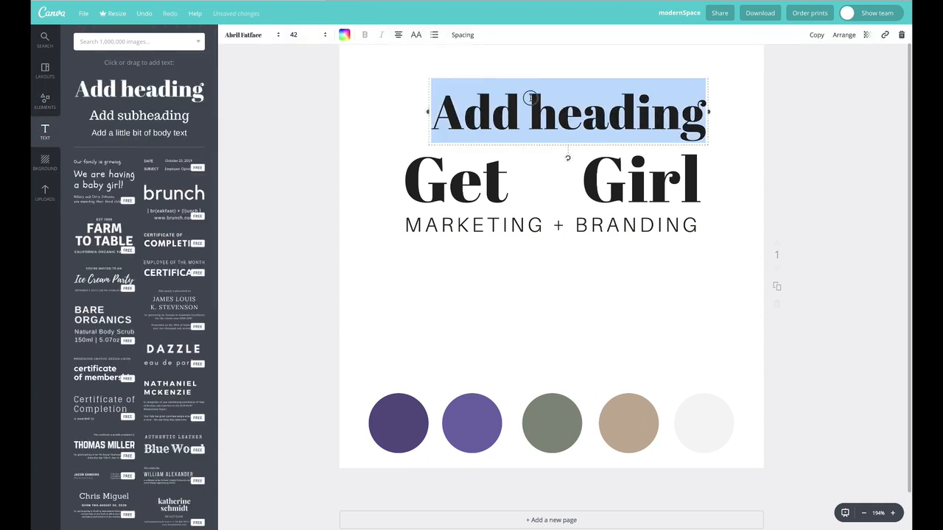
type("it")
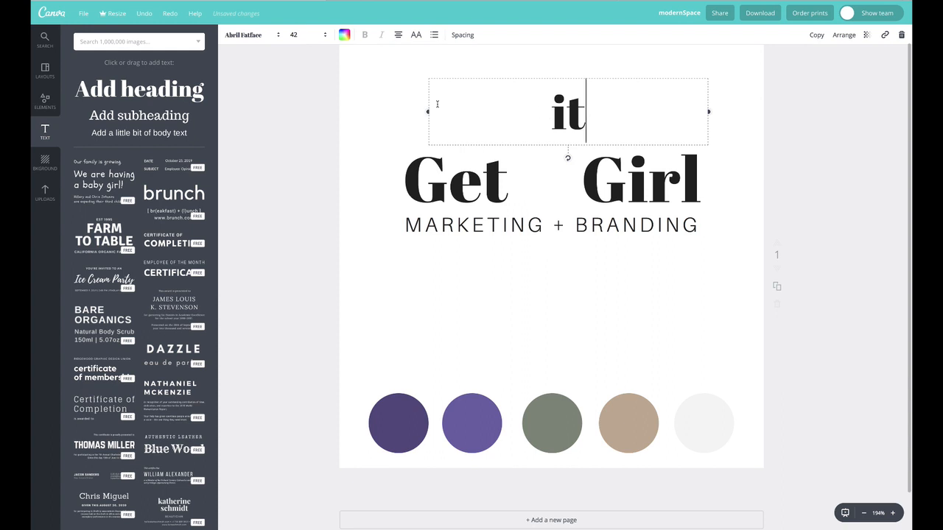
left_click(393, 84)
left_click_drag(585, 116, 488, 102)
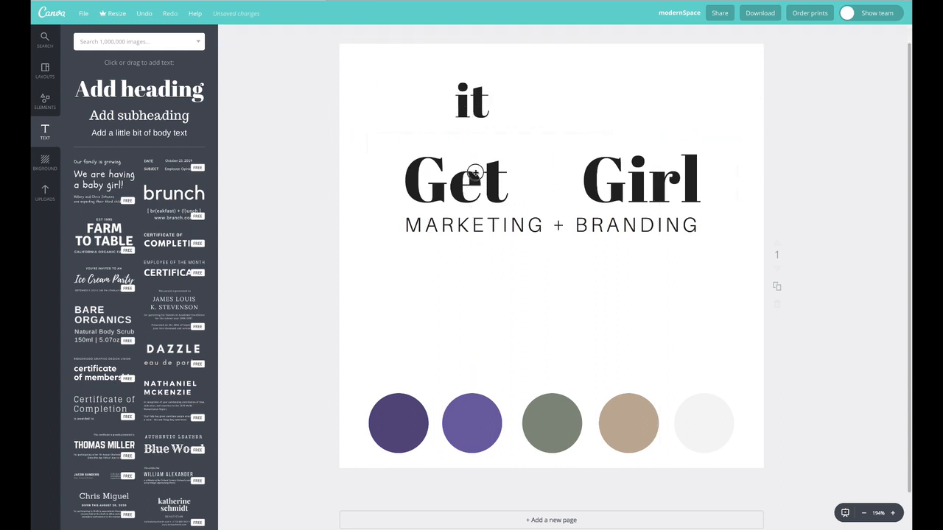
left_click_drag(480, 173, 529, 181)
key("ctrl+z")
left_click_drag(486, 110, 558, 186)
- Set the separate "it" text to font size 32
left_click(552, 183)
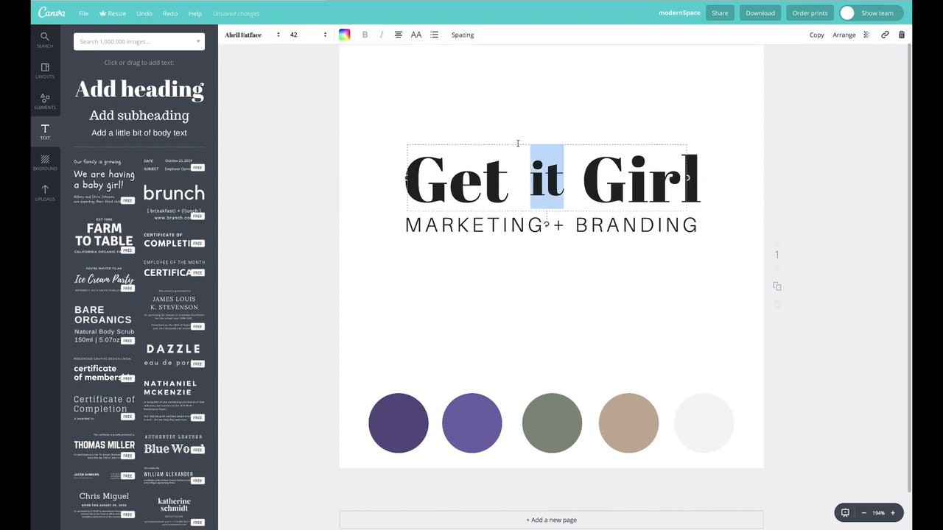
left_click(261, 35)
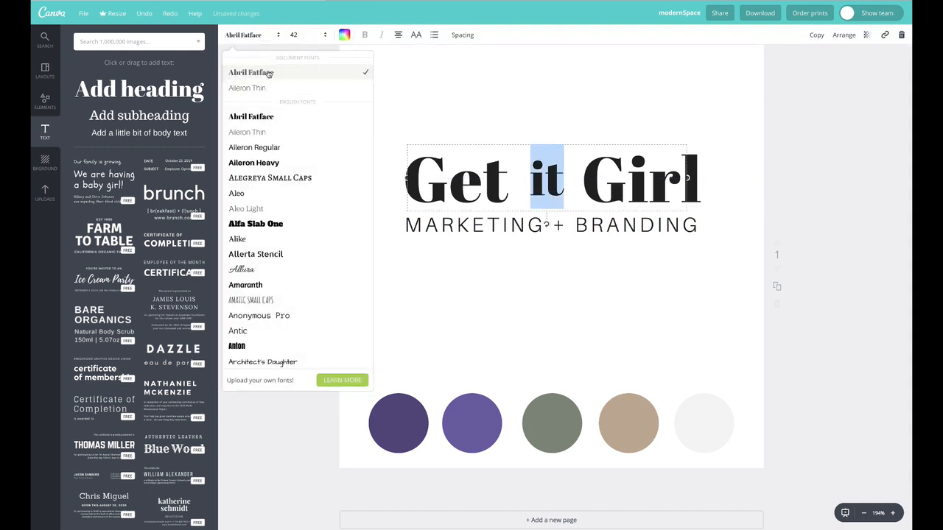
left_click(347, 71)
left_click(310, 35)
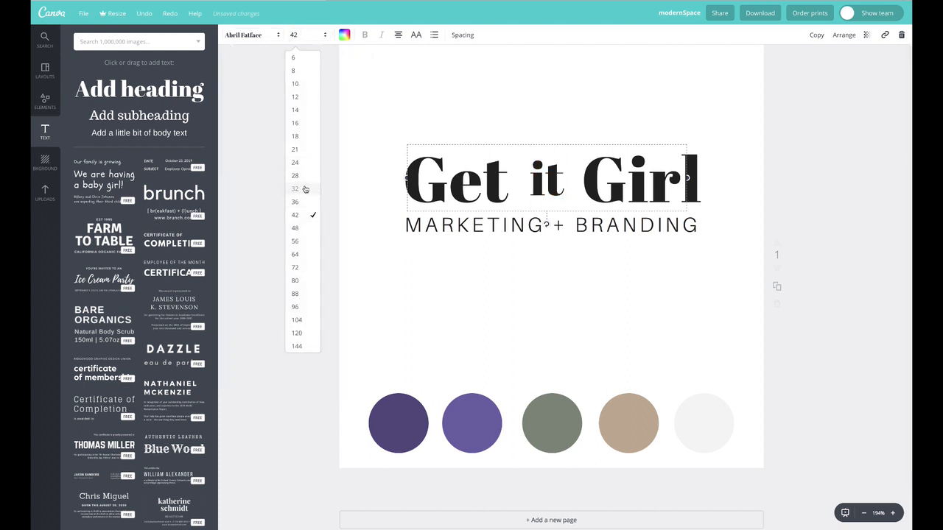
left_click(298, 188)
left_click_drag(546, 174, 546, 185)
- Try the Lustria font on the "it" text
double_click(546, 184)
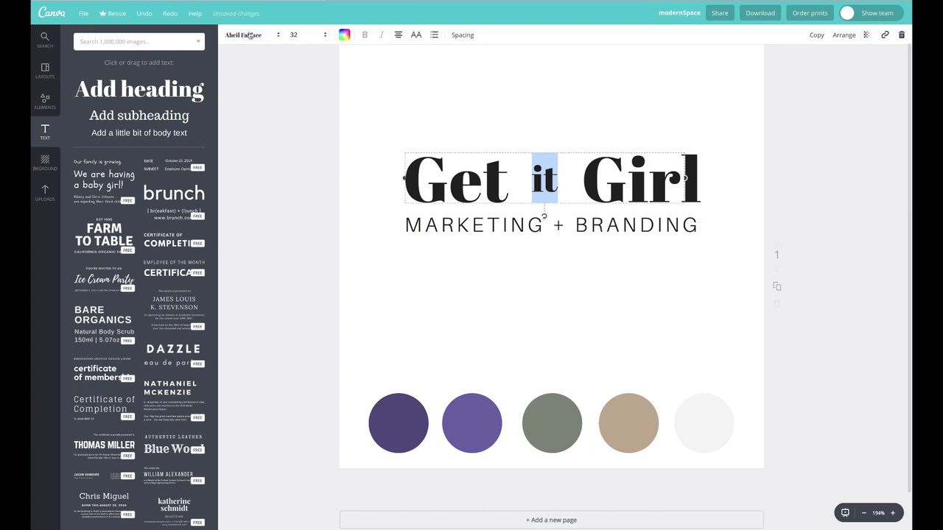
left_click(258, 34)
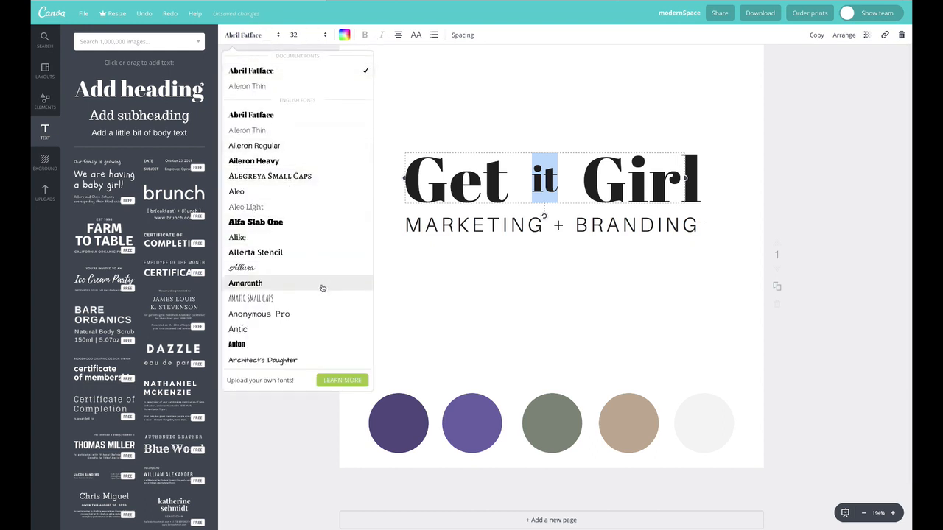
scroll(321, 287, "down", 2)
scroll(321, 289, "down", 5)
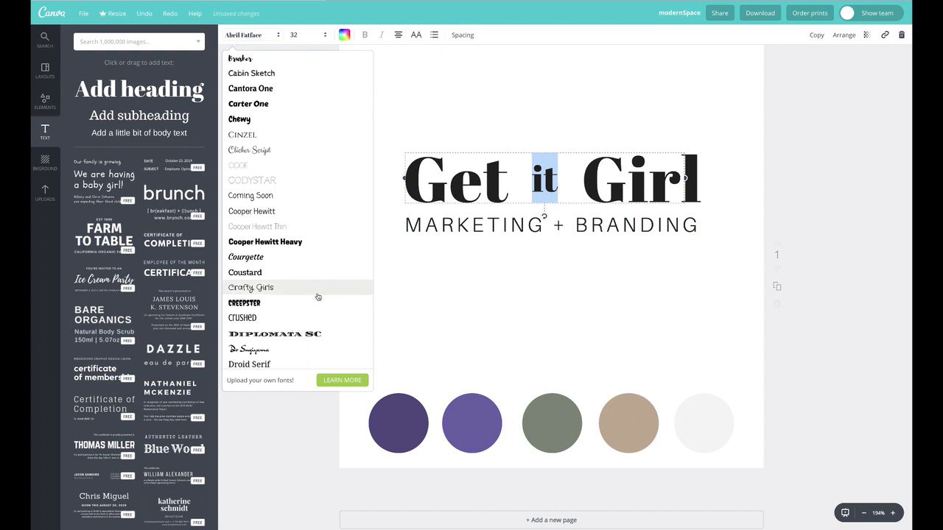
scroll(317, 295, "down", 5)
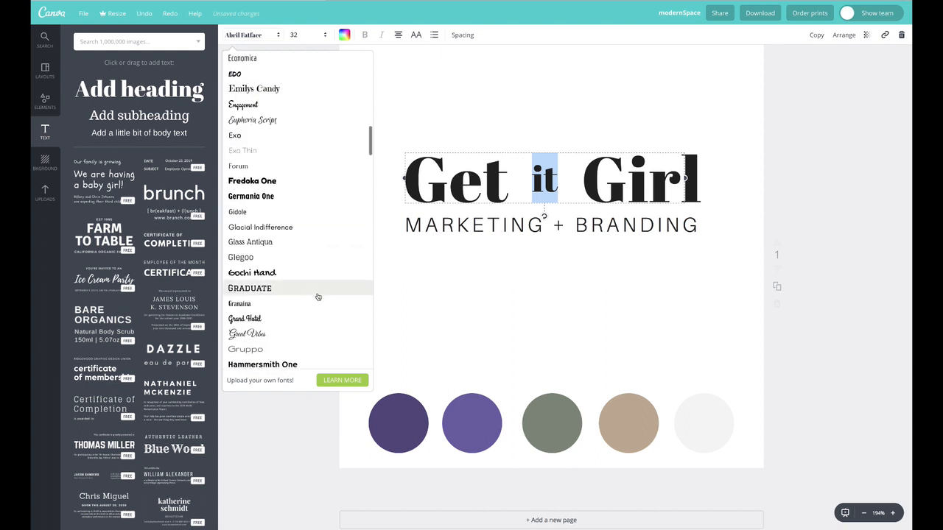
scroll(318, 297, "down", 6)
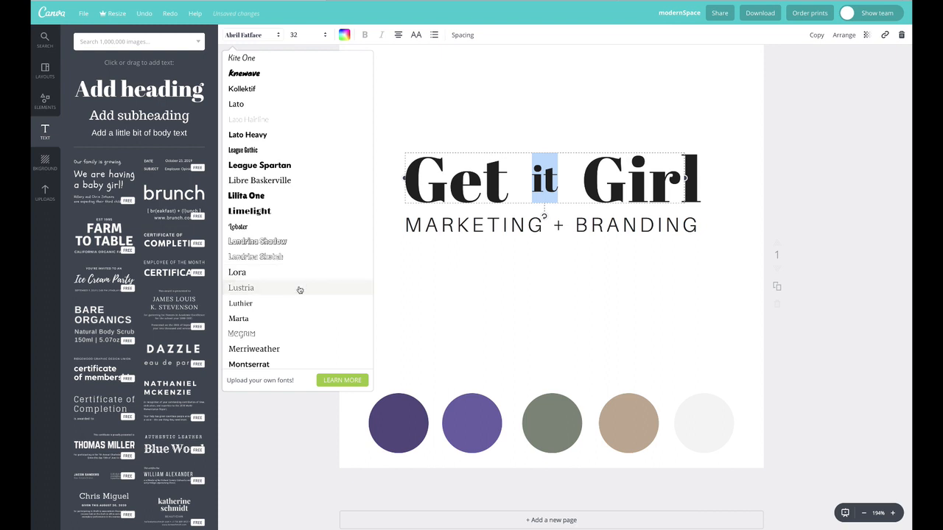
left_click(299, 289)
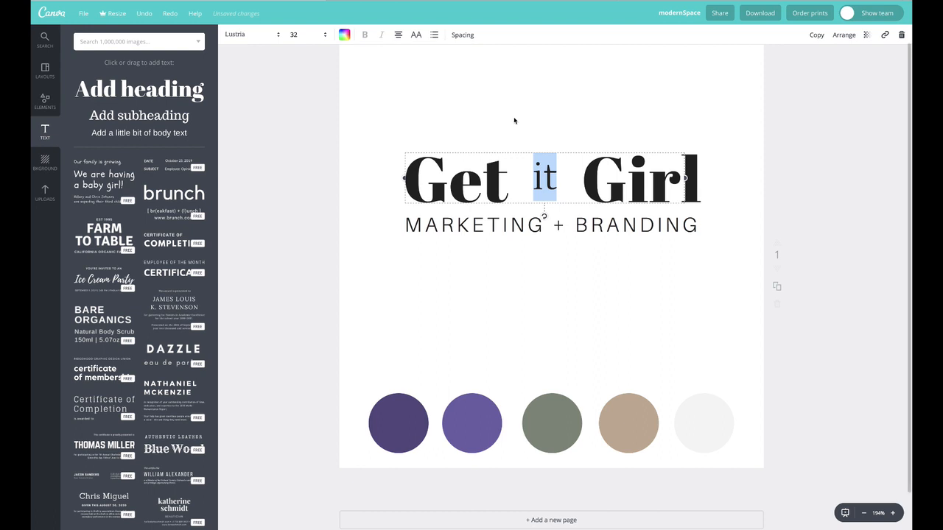
- Set the "it" text in the Bodoni FLF font and make it italic
left_click(253, 35)
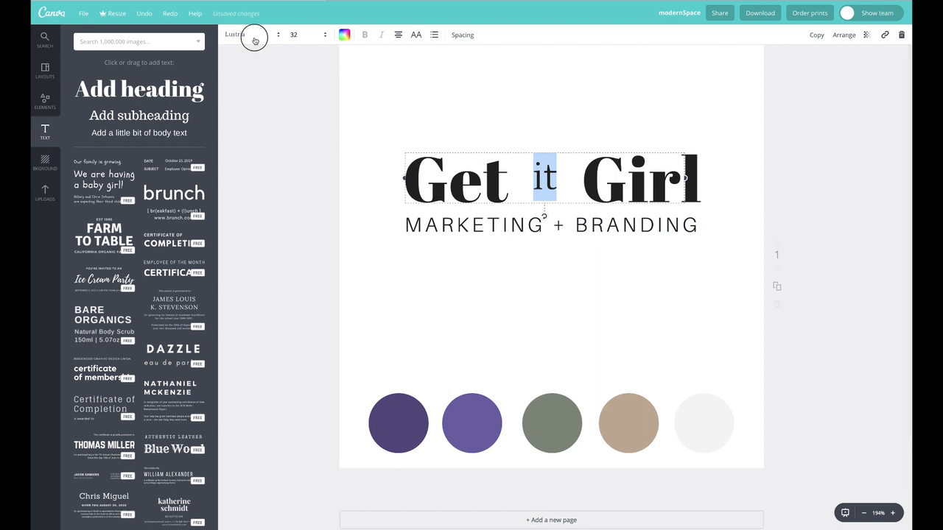
scroll(302, 293, "down", 4)
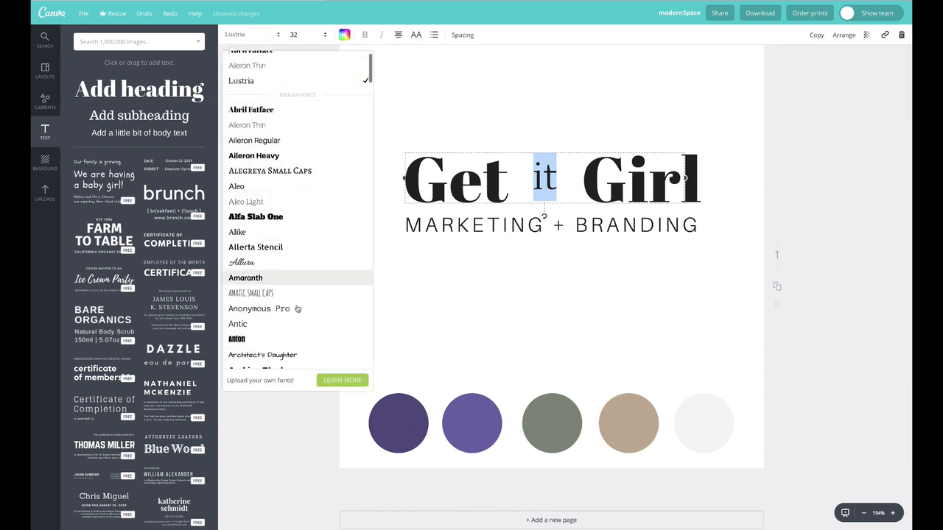
scroll(308, 294, "down", 2)
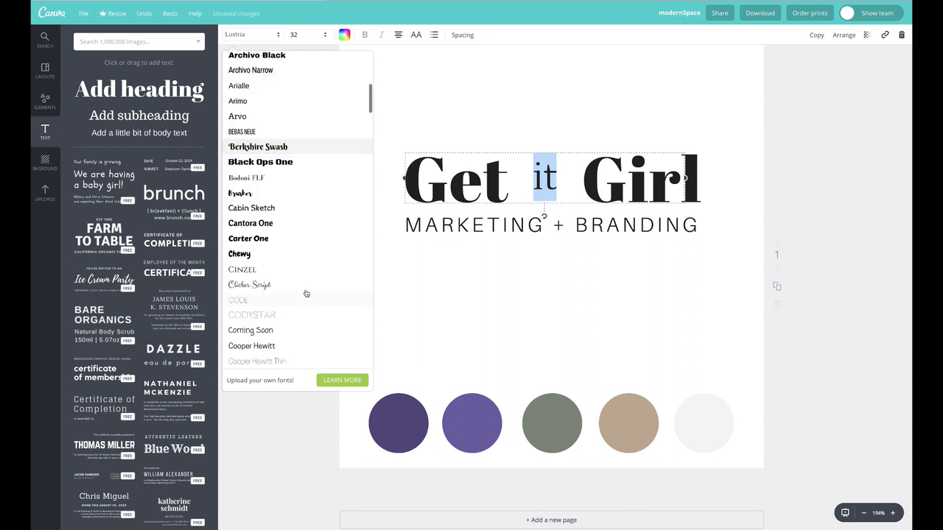
left_click(255, 178)
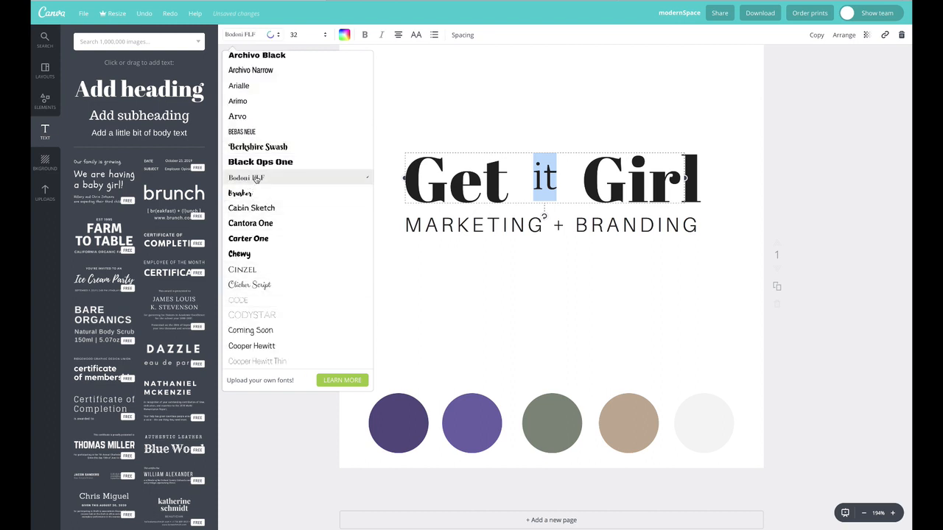
left_click(382, 39)
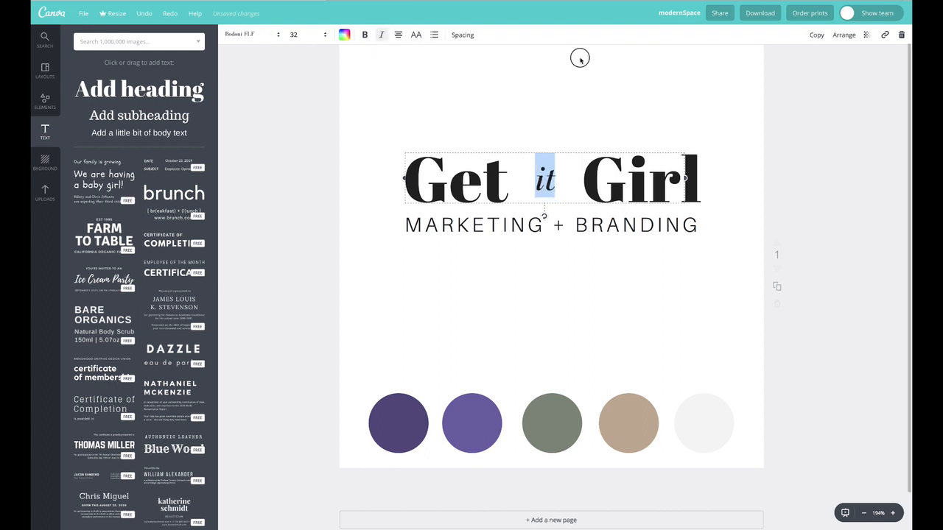
- Nudge the italic "it" slightly down and to the left within the gap between "Get" and "Girl"
left_click(669, 67)
left_click(549, 177)
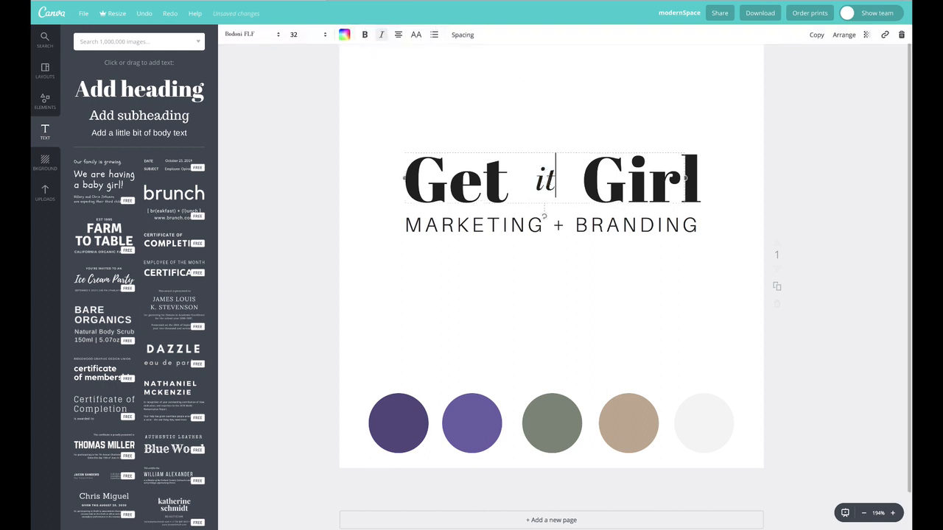
left_click_drag(547, 177, 543, 185)
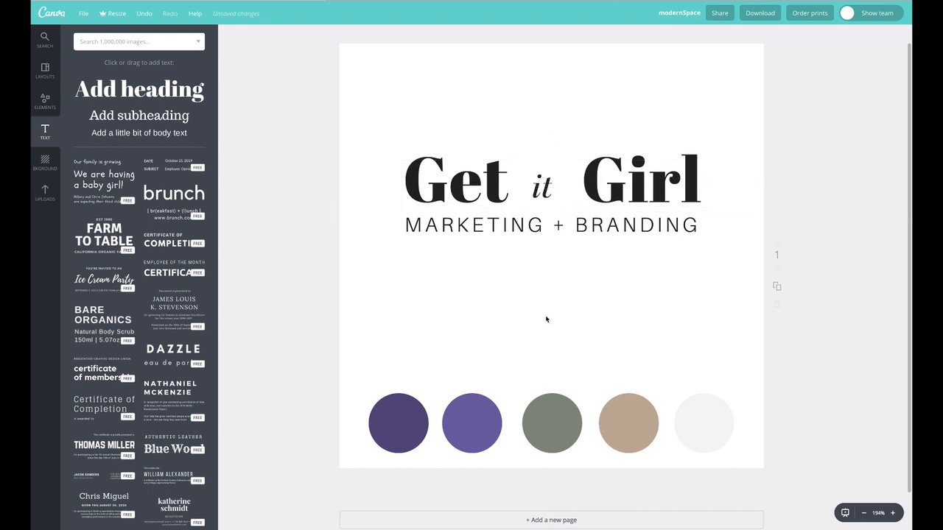
- Duplicate the dark purple palette circle and place a slightly smaller copy over "it" between "Get" and "Girl"
left_click(419, 425)
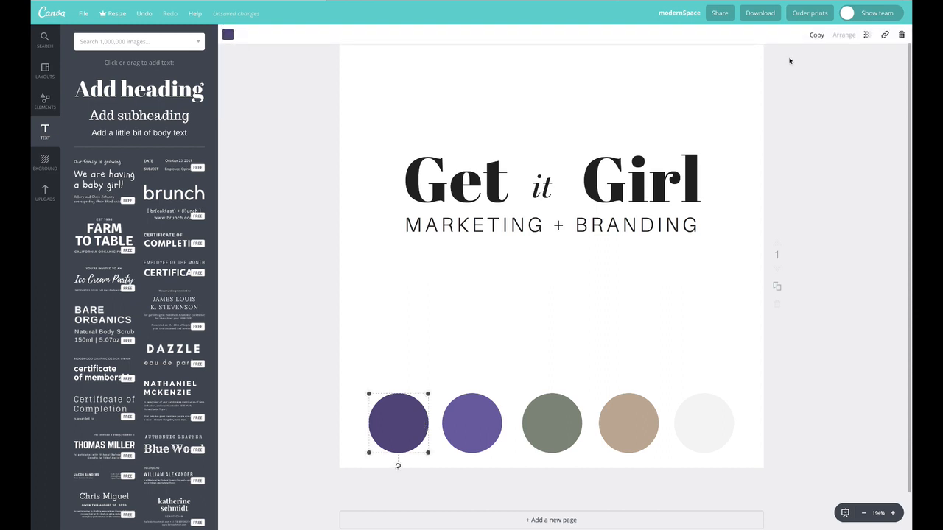
left_click(815, 35)
left_click_drag(466, 445, 572, 154)
left_click_drag(553, 174, 552, 172)
right_click(552, 173)
left_click(641, 105)
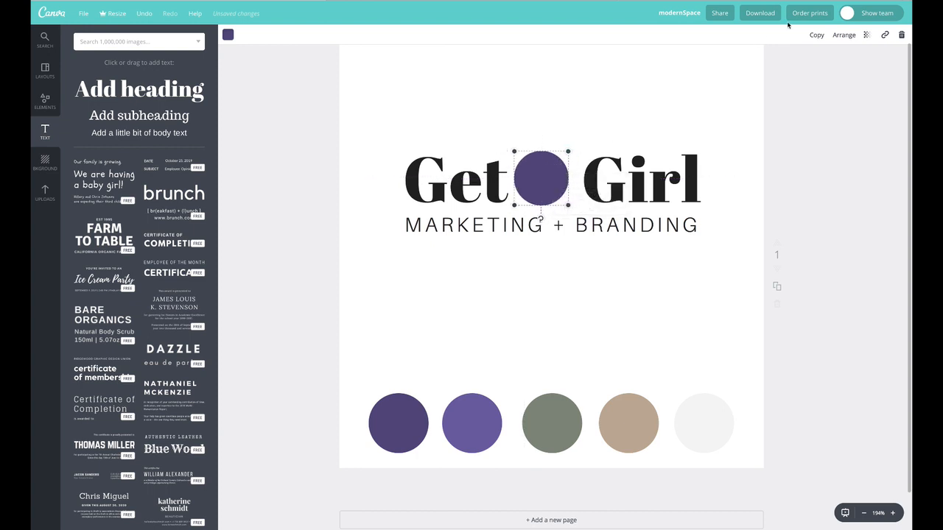
- Send the copied dark purple circle behind the "it" text
left_click(843, 35)
left_click(828, 76)
left_click_drag(545, 190, 544, 184)
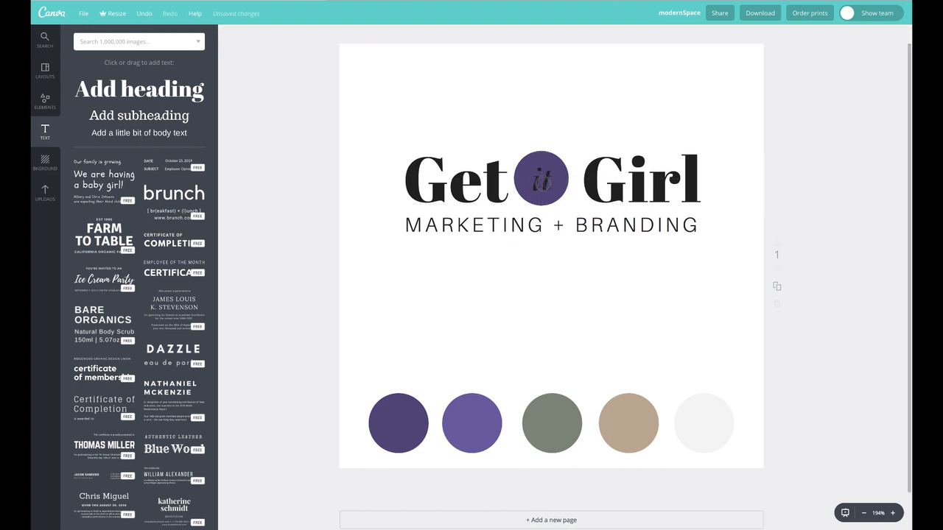
- Recolour the "it" text with the light grey palette colour and nudge it slightly up within the purple circle
double_click(543, 181)
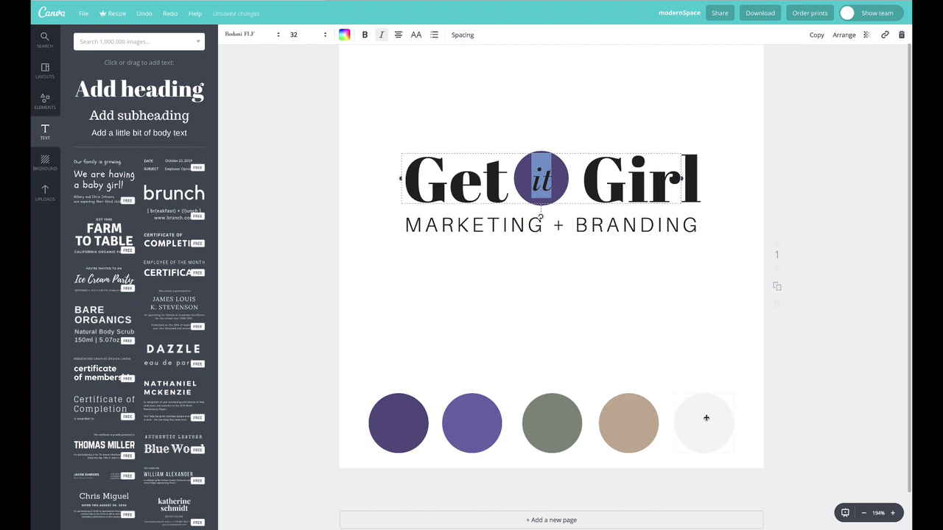
left_click(344, 34)
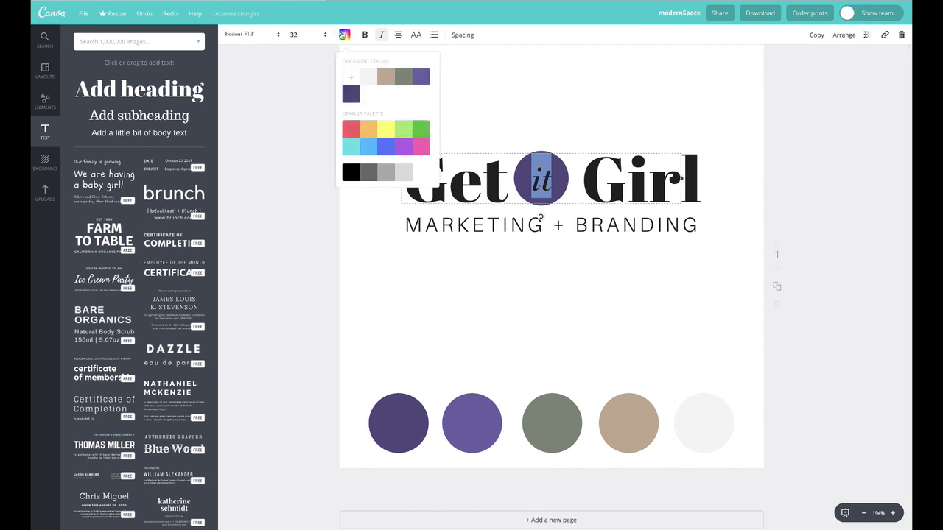
left_click(364, 76)
left_click(285, 78)
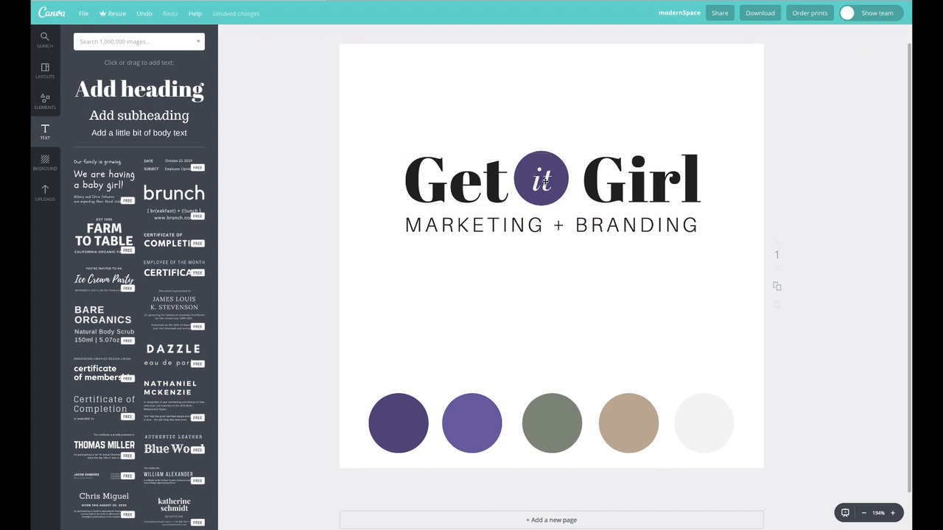
left_click_drag(543, 179, 542, 176)
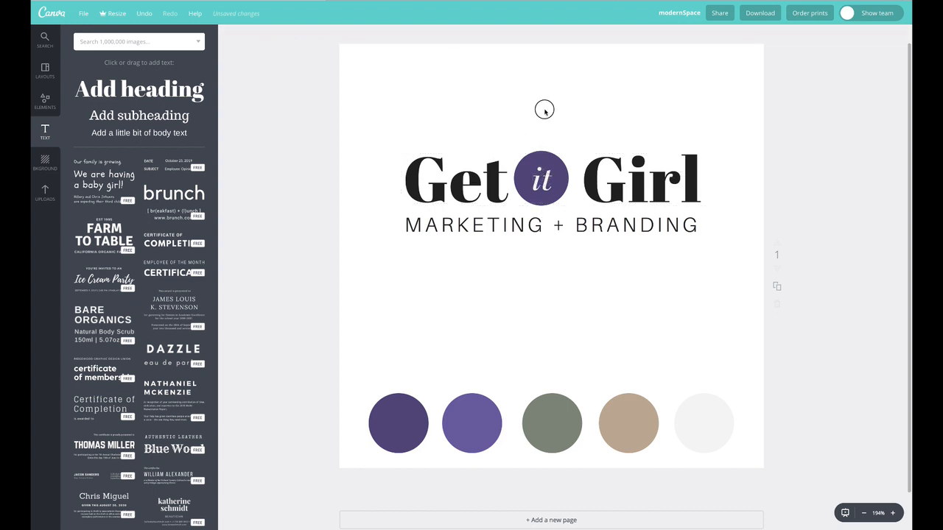
left_click(892, 513)
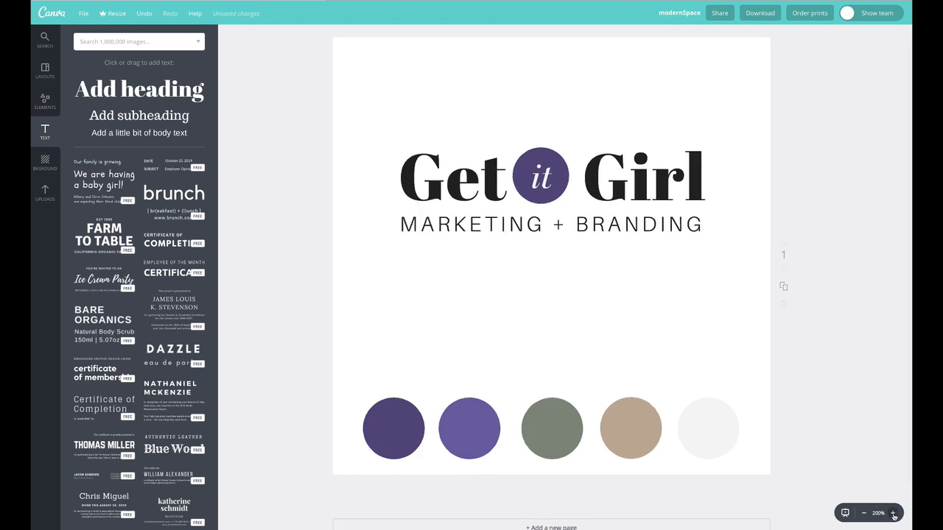
left_click(893, 514)
scroll(592, 423, "up", 3)
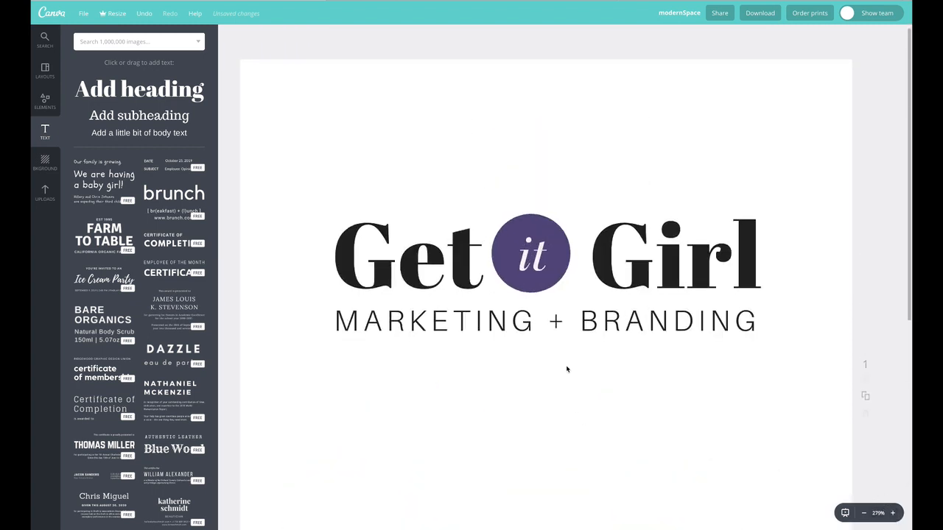
left_click_drag(682, 260, 679, 262)
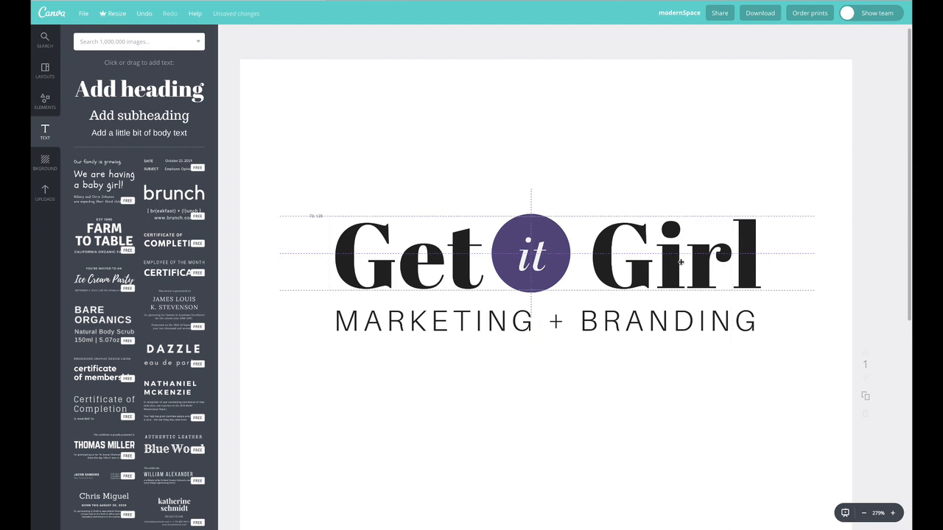
left_click(653, 263)
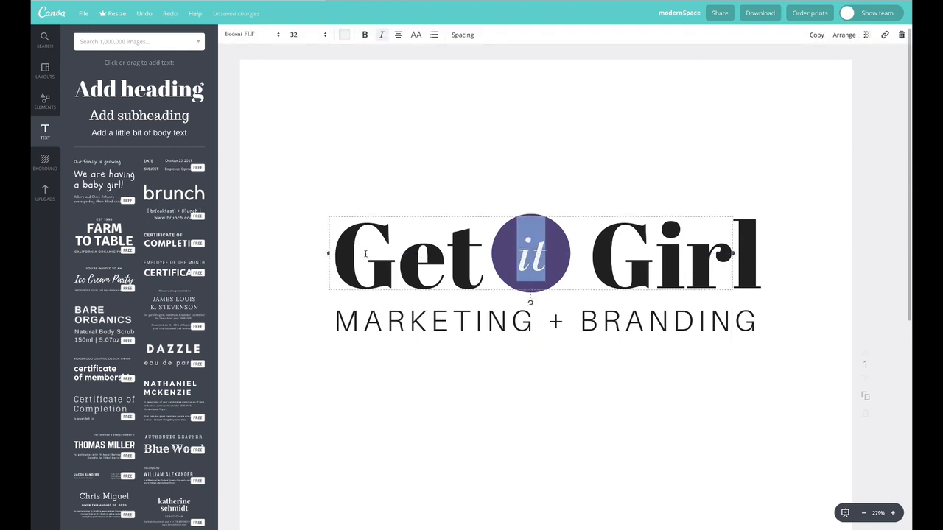
left_click(350, 178)
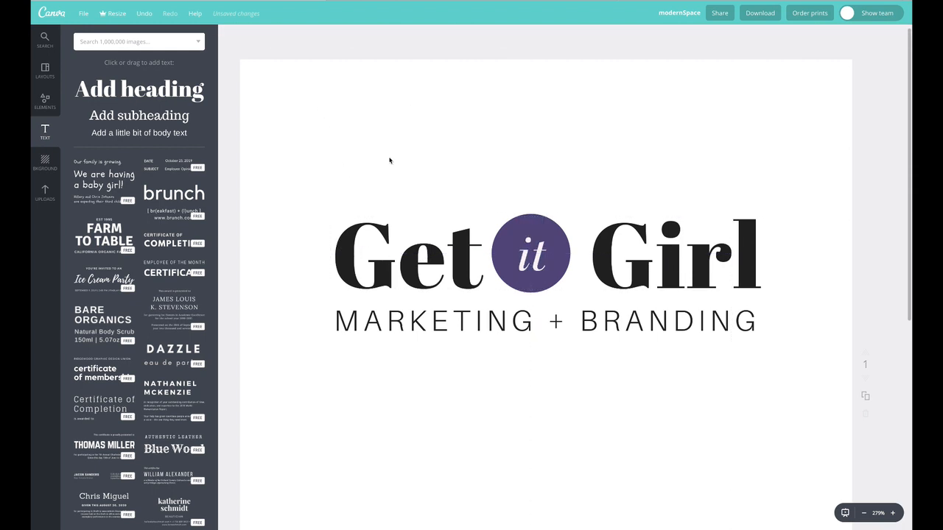
left_click(355, 241)
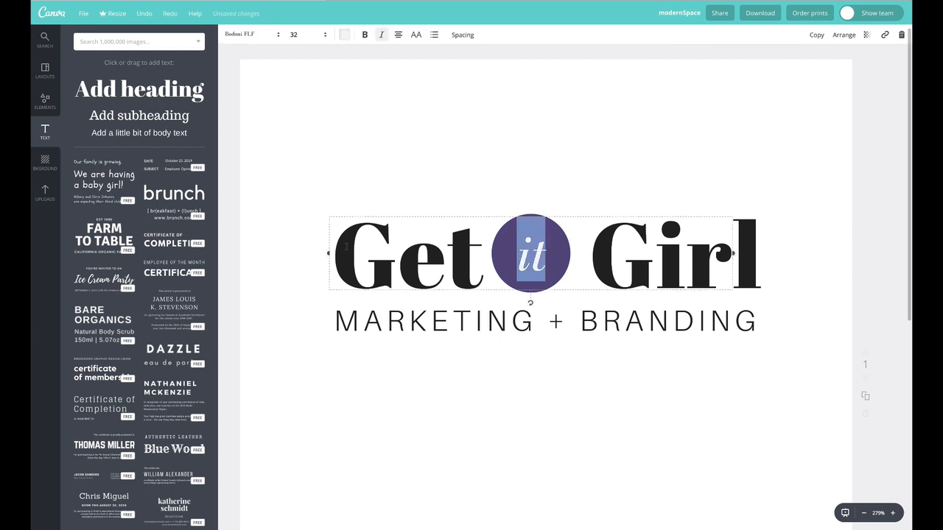
- Try the Antic font on the "MARKETING + BRANDING" tagline
left_click(439, 323)
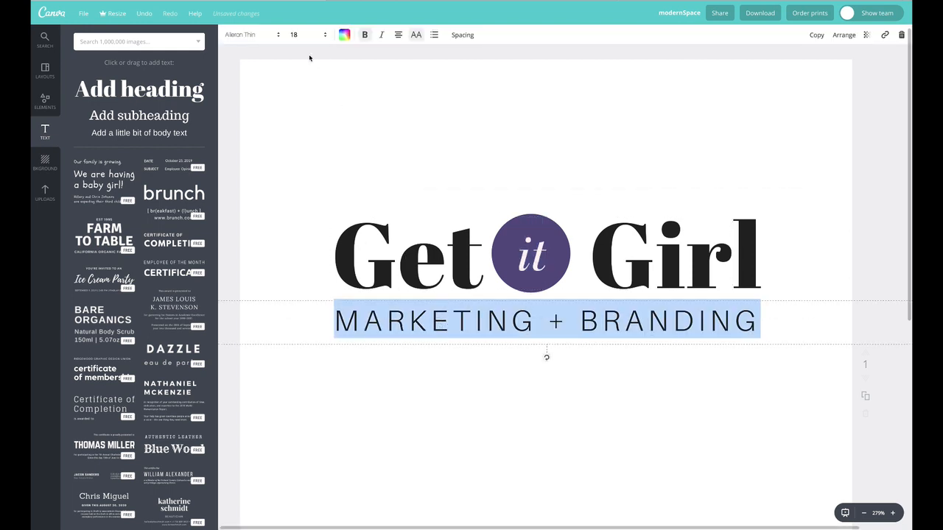
left_click(265, 37)
scroll(282, 285, "down", 1)
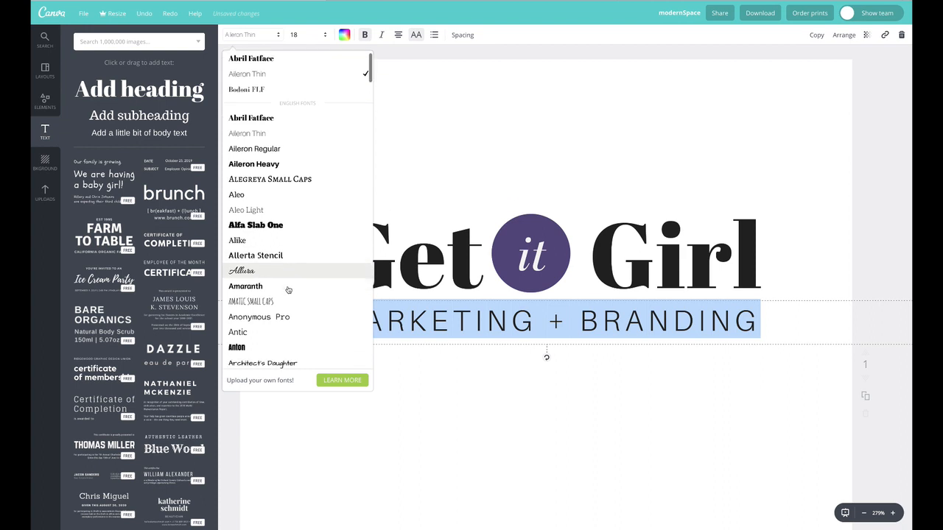
left_click(287, 338)
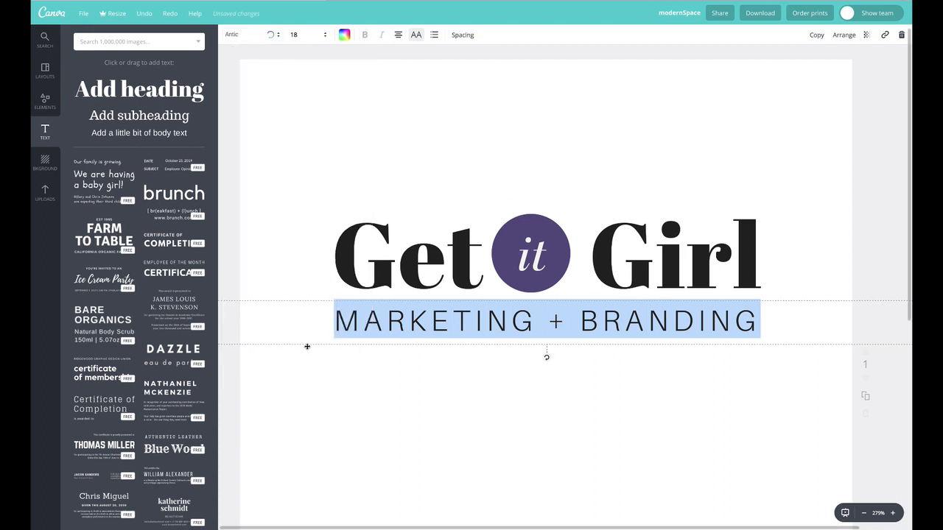
left_click(310, 81)
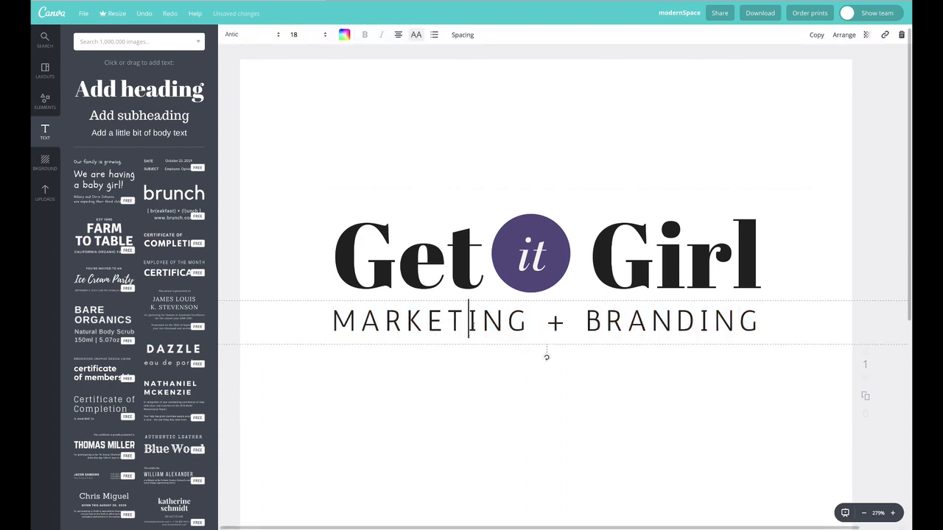
- Try the Raleway Thin font on the "MARKETING + BRANDING" tagline
double_click(454, 318)
triple_click(471, 308)
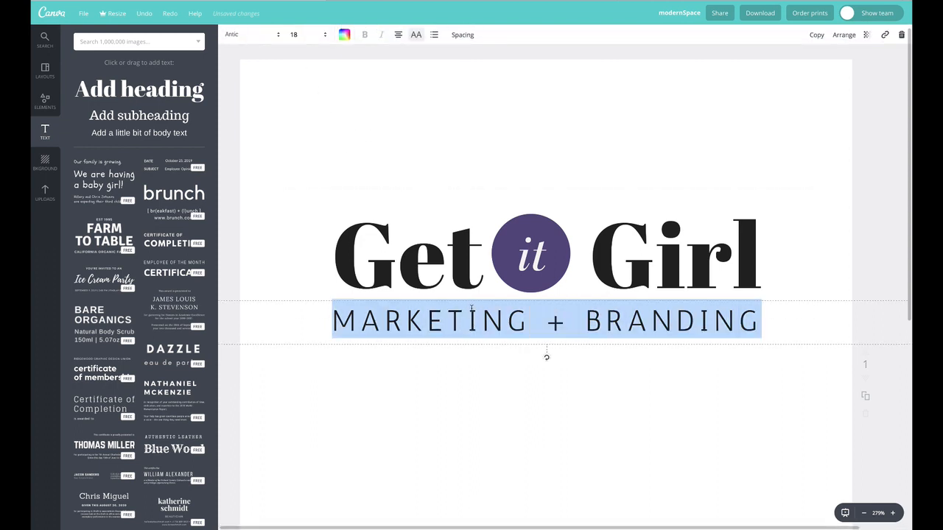
left_click(263, 35)
scroll(291, 243, "down", 5)
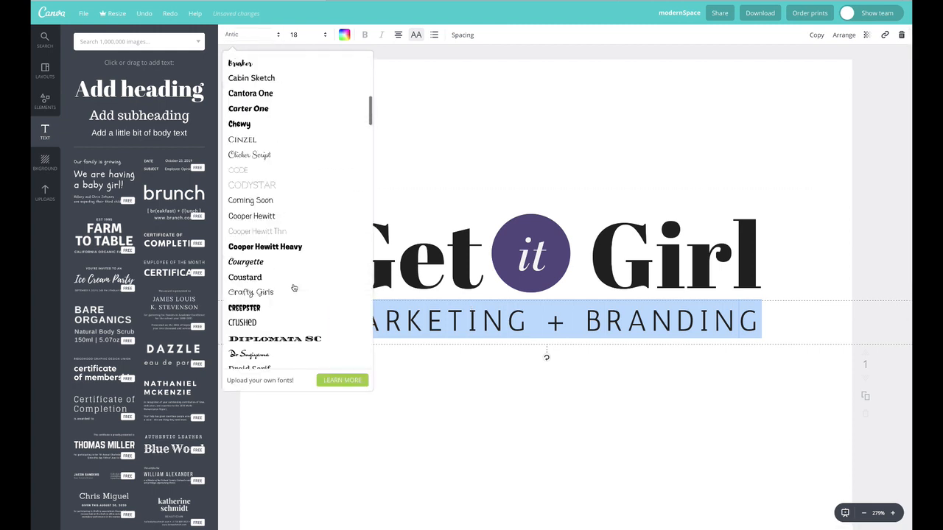
scroll(305, 284, "down", 10)
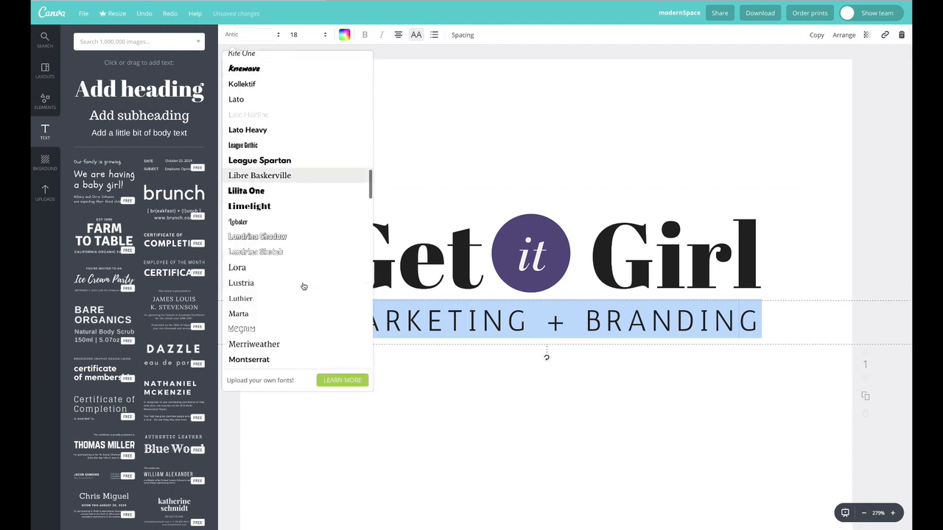
scroll(303, 286, "down", 5)
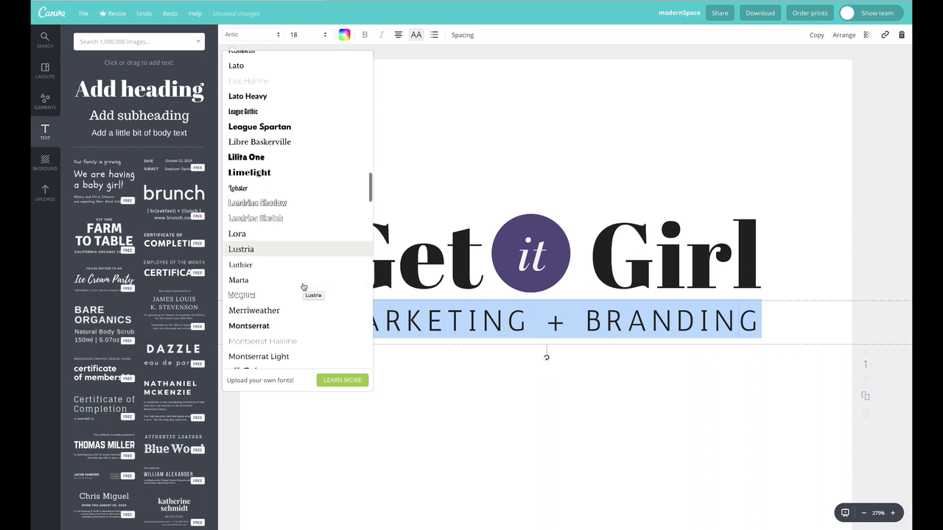
scroll(303, 285, "down", 10)
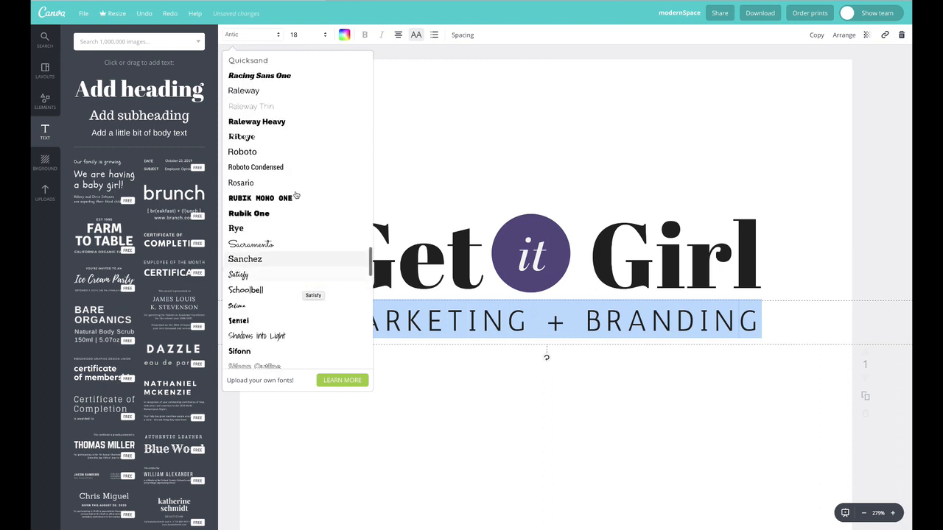
left_click(271, 107)
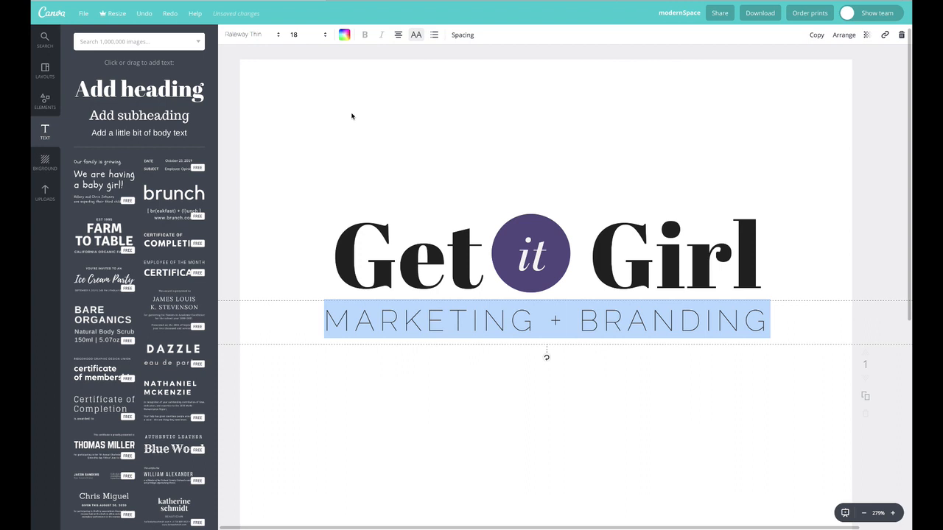
left_click(351, 116)
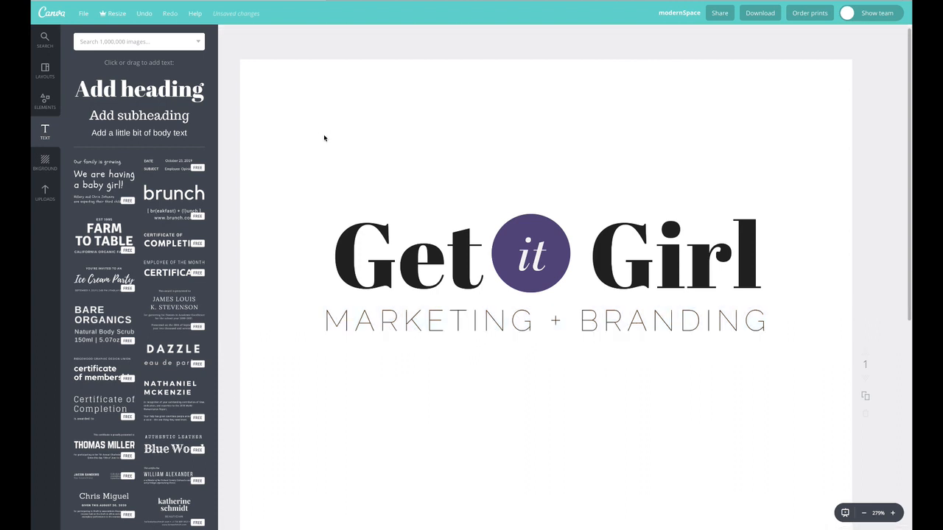
- Examine how legible the logo and its thin tagline are at small display sizes
left_click(865, 516)
left_click(864, 516)
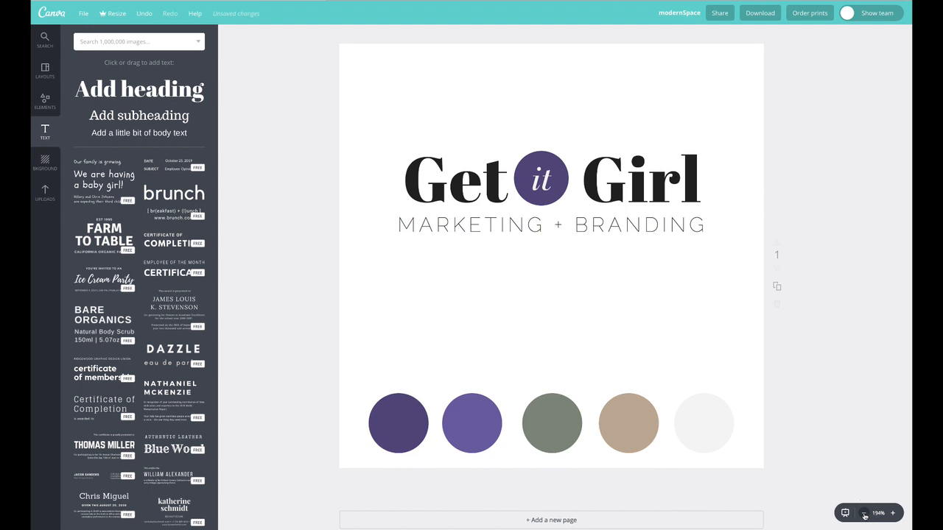
left_click(865, 516)
left_click(865, 516)
left_click(865, 516)
left_click(865, 516)
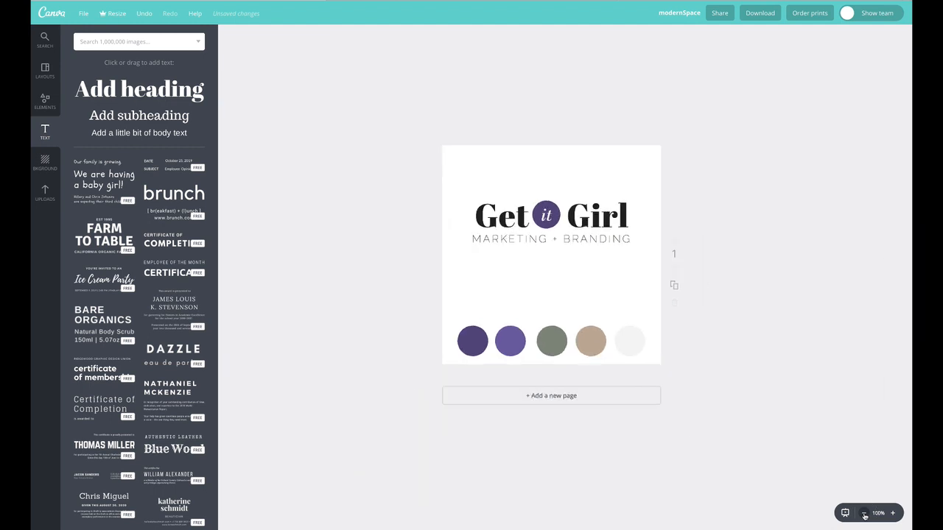
left_click(864, 516)
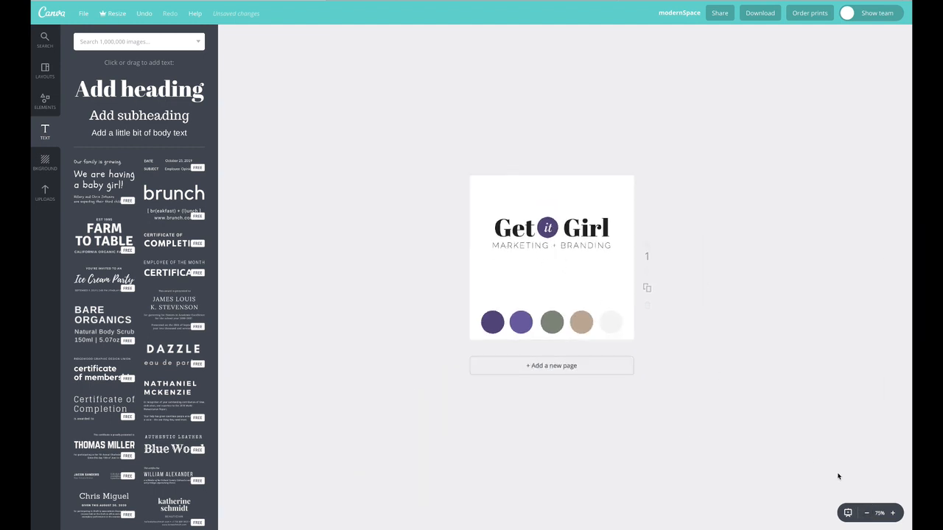
left_click(893, 515)
left_click(894, 514)
left_click(893, 514)
left_click(893, 514)
left_click(894, 514)
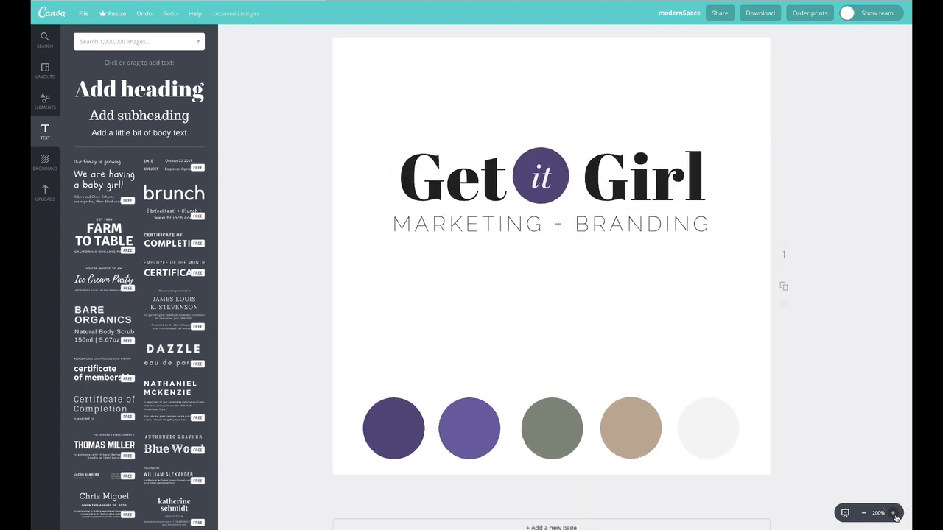
left_click(894, 515)
- Set the "MARKETING + BRANDING" tagline in the Raleway font and turn off its bold formatting
double_click(506, 210)
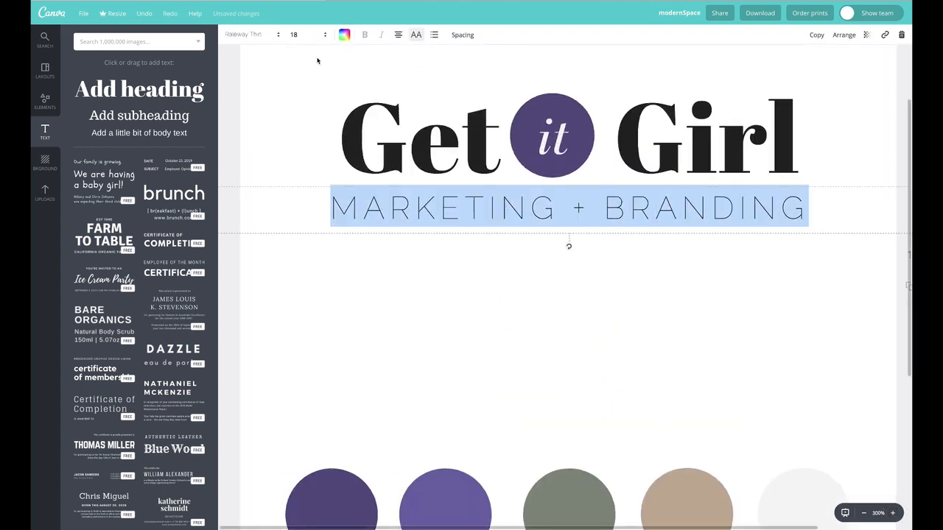
left_click(271, 35)
scroll(316, 288, "down", 3)
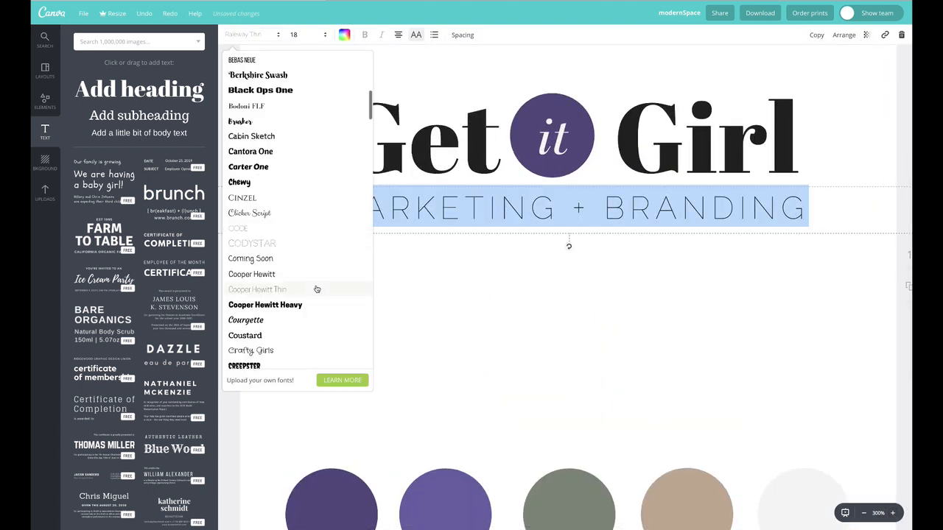
scroll(316, 288, "down", 15)
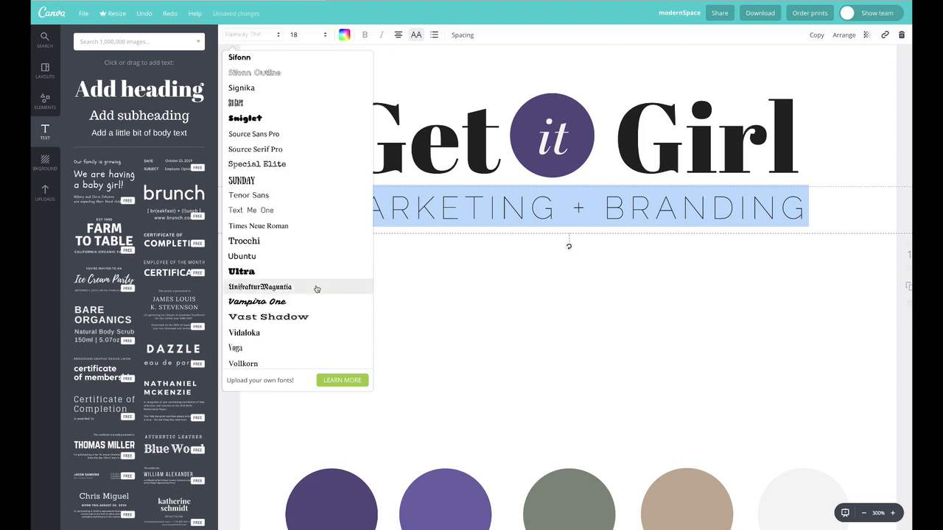
scroll(316, 288, "down", 3)
scroll(313, 288, "up", 7)
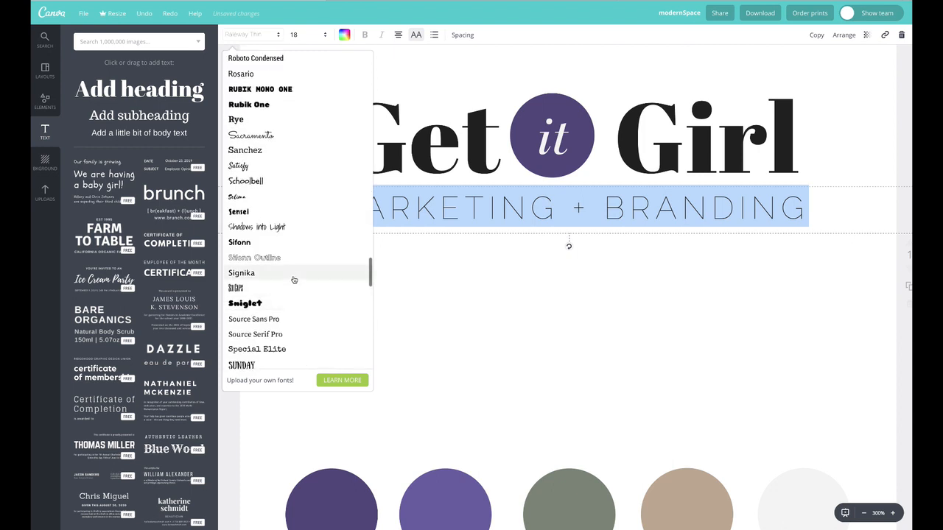
scroll(293, 280, "up", 3)
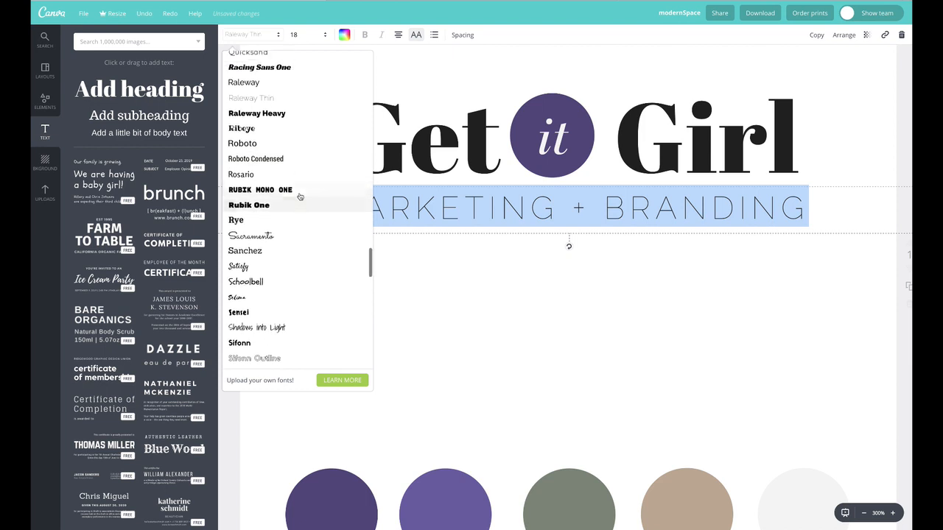
left_click(261, 82)
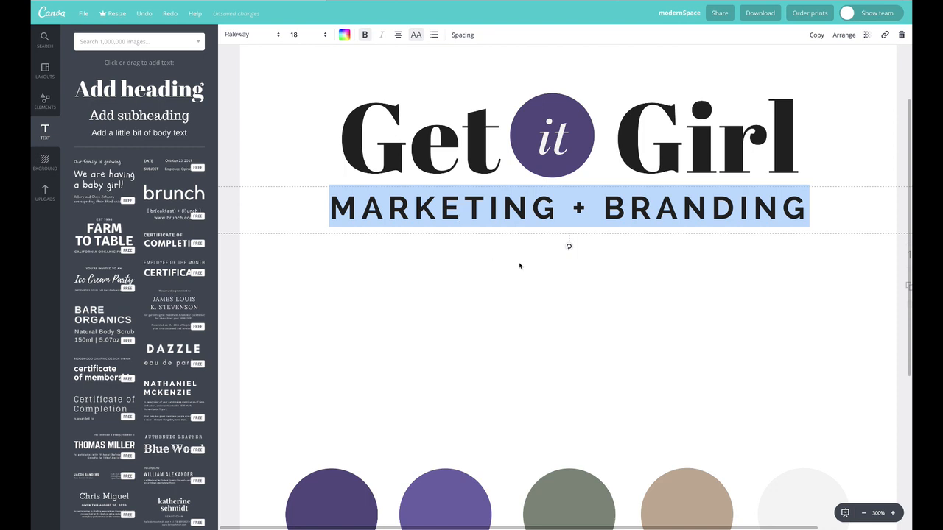
key("ctrl+b")
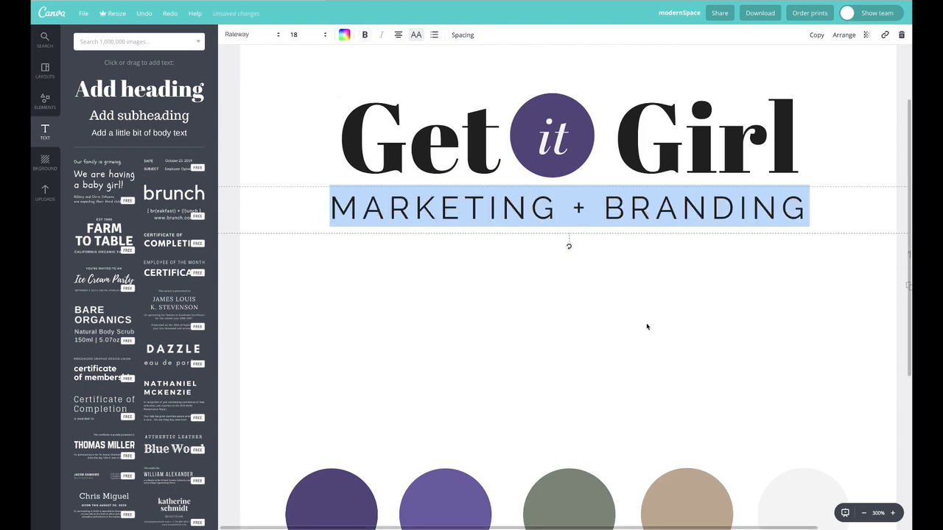
- Tighten the letter spacing of the "MARKETING + BRANDING" tagline and align it with the edges of the "Get Girl" heading
left_click(641, 326)
left_click_drag(611, 215, 619, 214)
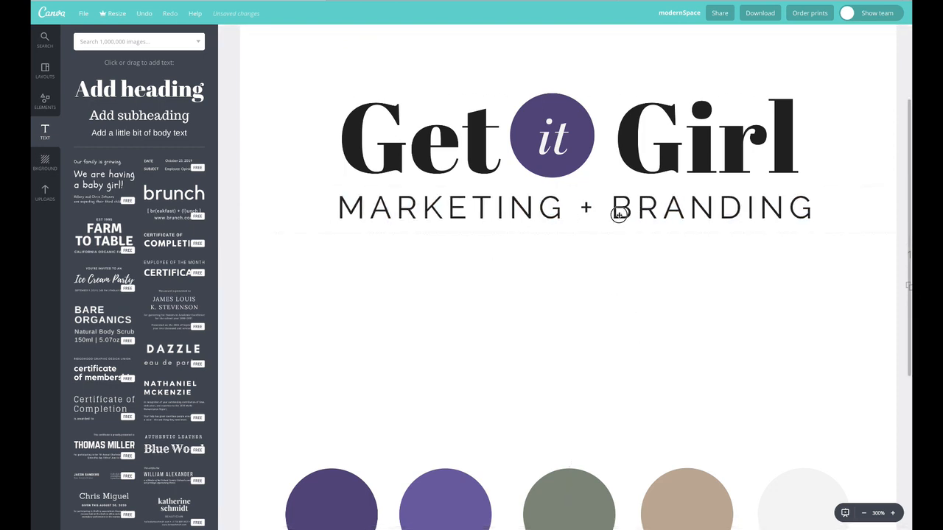
left_click(619, 215)
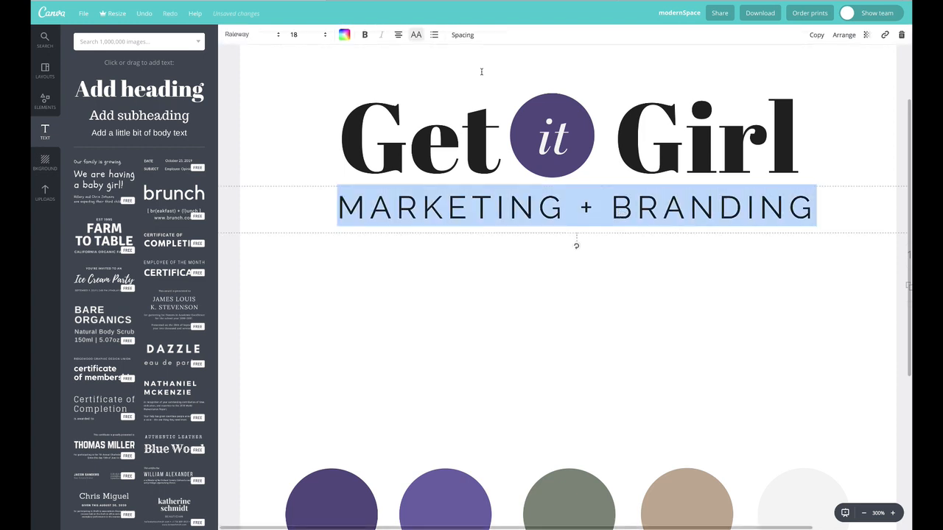
left_click(462, 35)
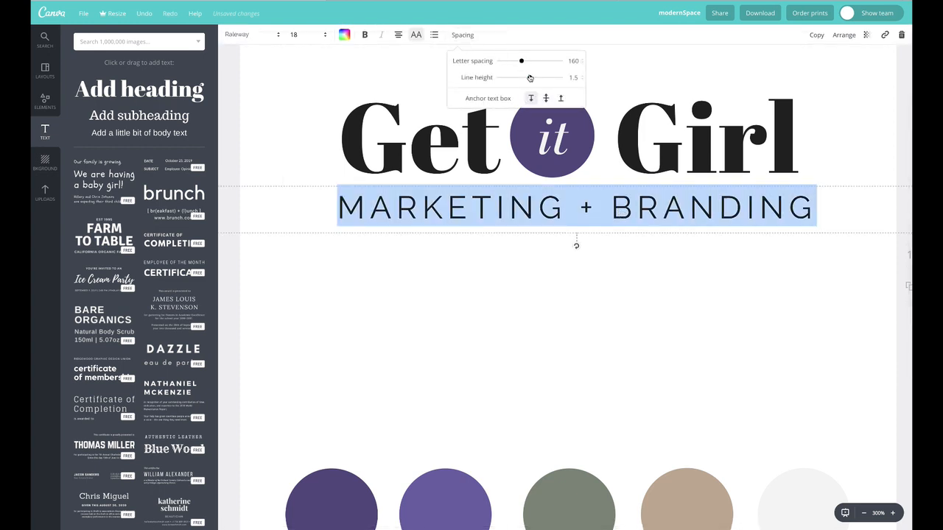
left_click_drag(529, 78, 516, 62)
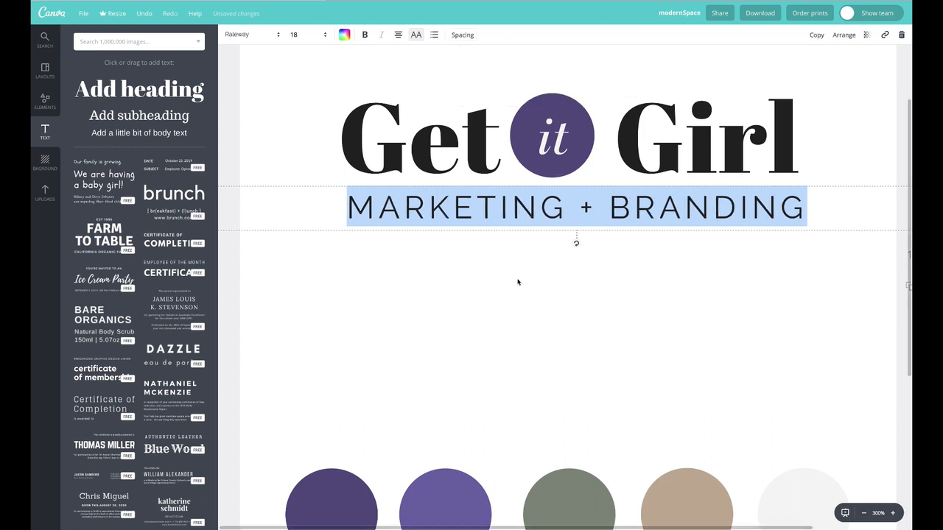
left_click_drag(540, 214, 536, 215)
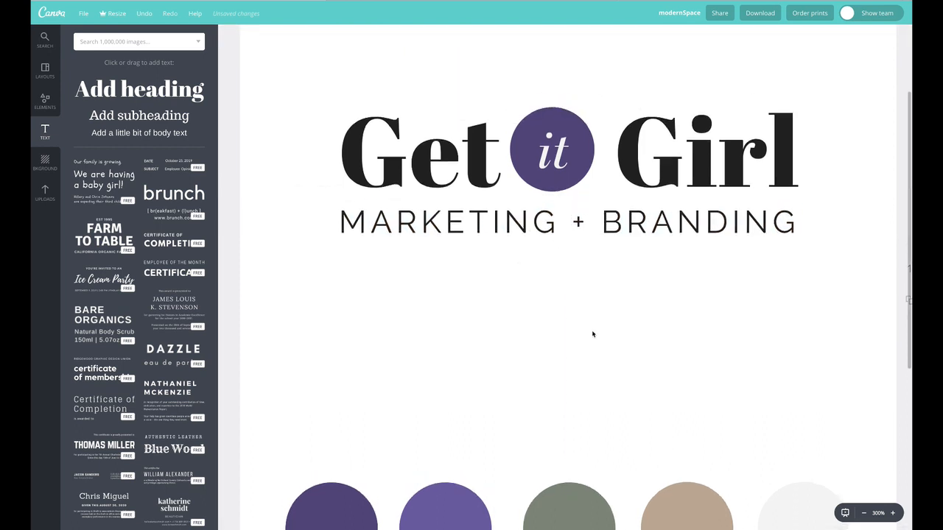
scroll(581, 150, "up", 1)
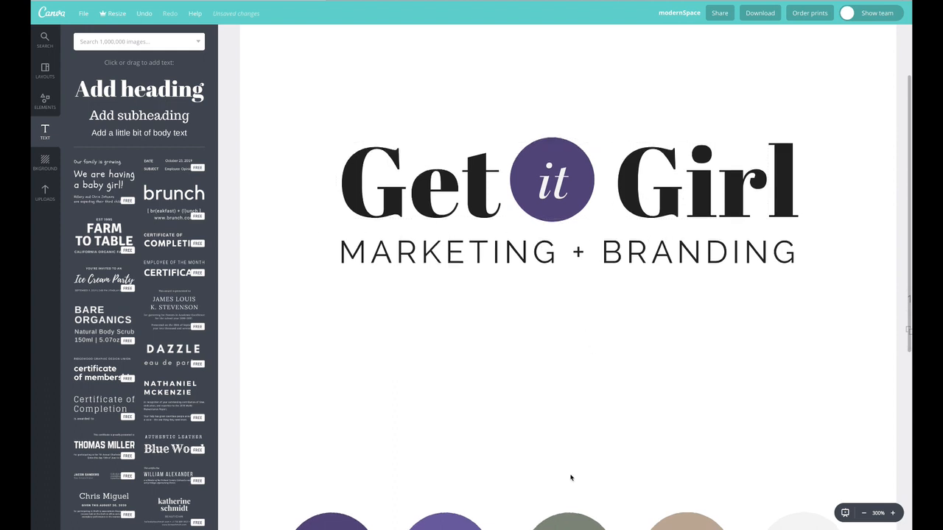
scroll(567, 472, "down", 2)
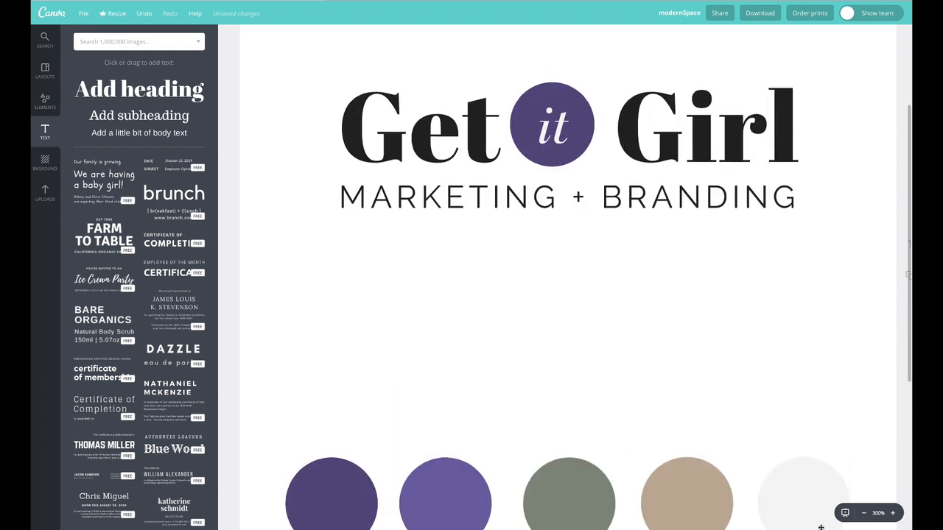
- Send the "it" text box one layer back in the logo's stacking order
left_click(863, 513)
left_click(864, 513)
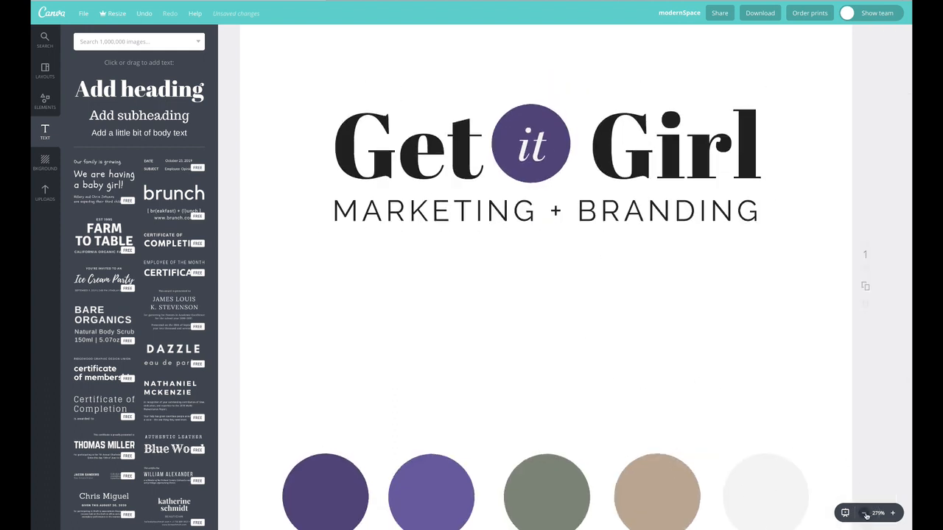
double_click(544, 190)
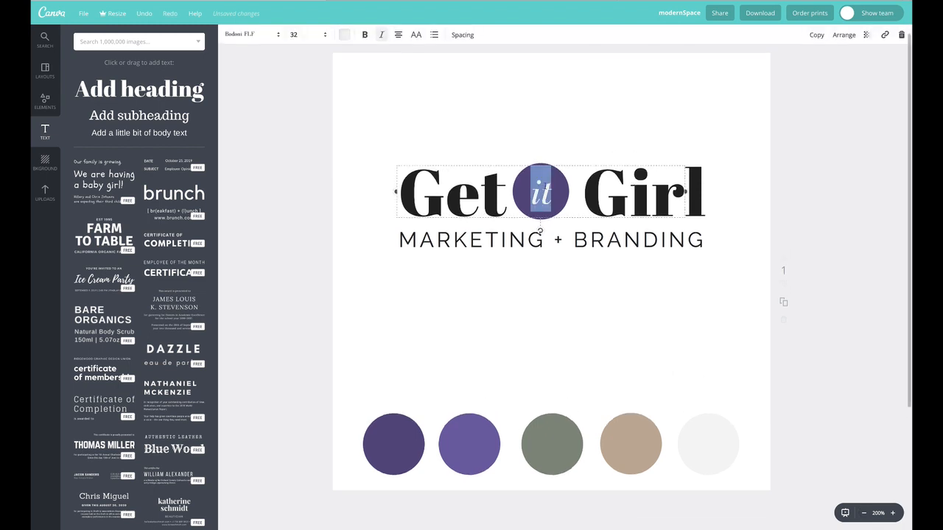
left_click(416, 143)
left_click(411, 187)
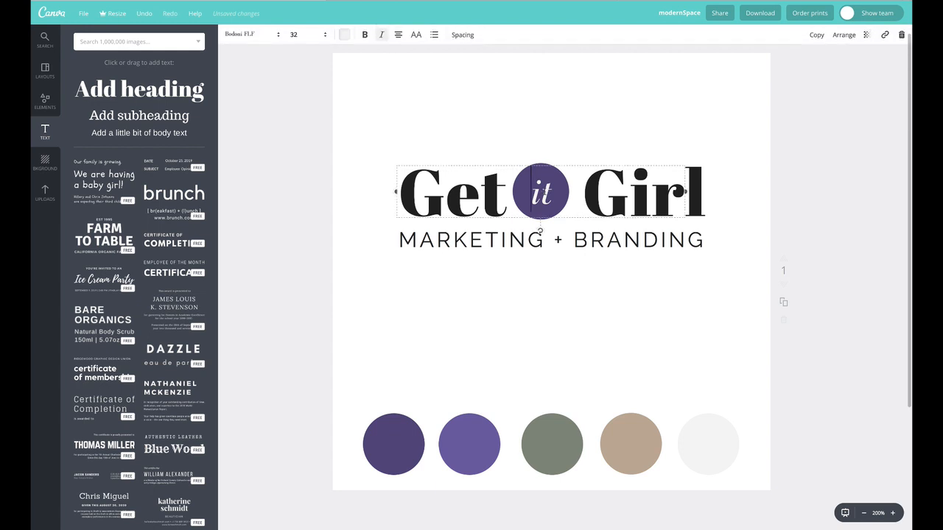
left_click(847, 36)
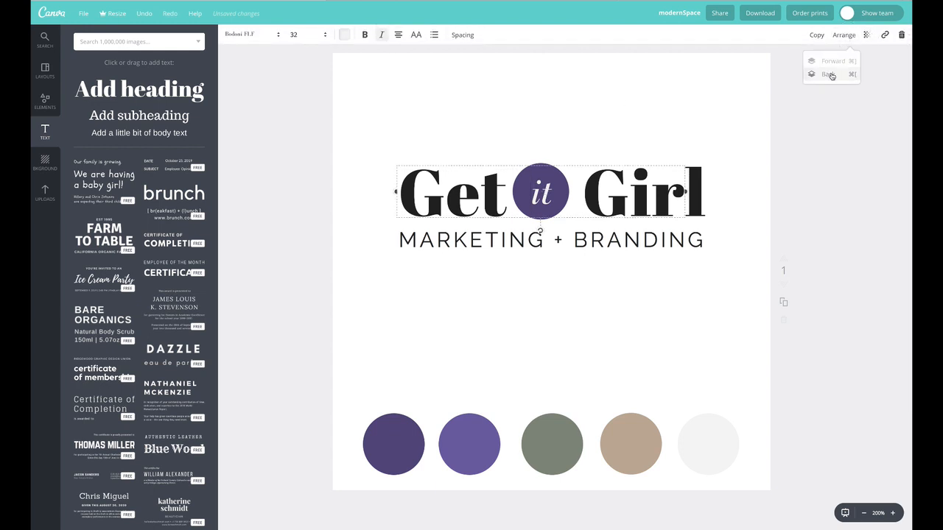
left_click(832, 76)
left_click(717, 114)
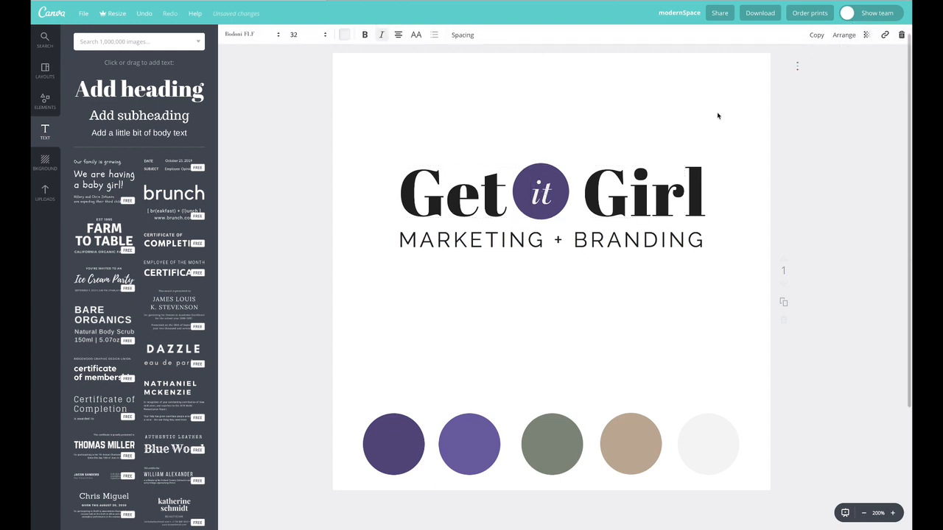
- Try the League Spartan font on the "Get Girl" heading
left_click(698, 187)
left_click_drag(706, 189, 448, 209)
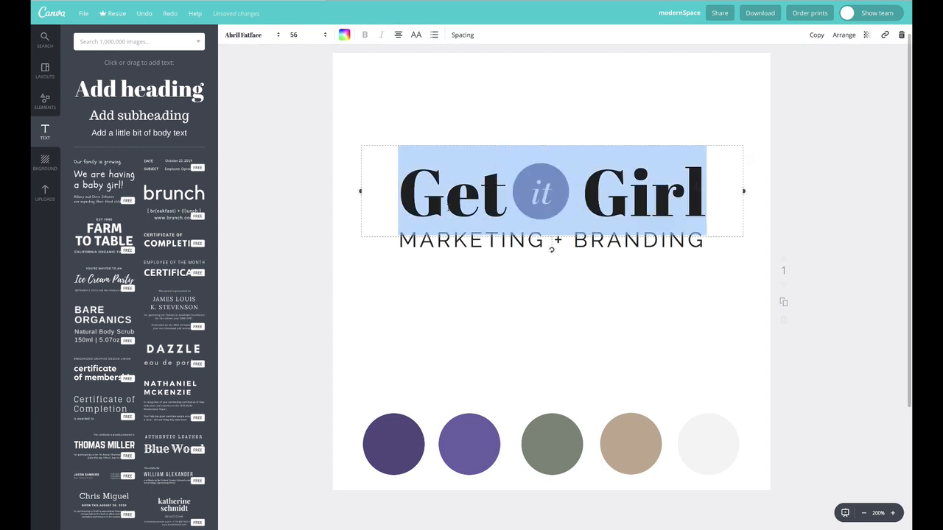
left_click(253, 34)
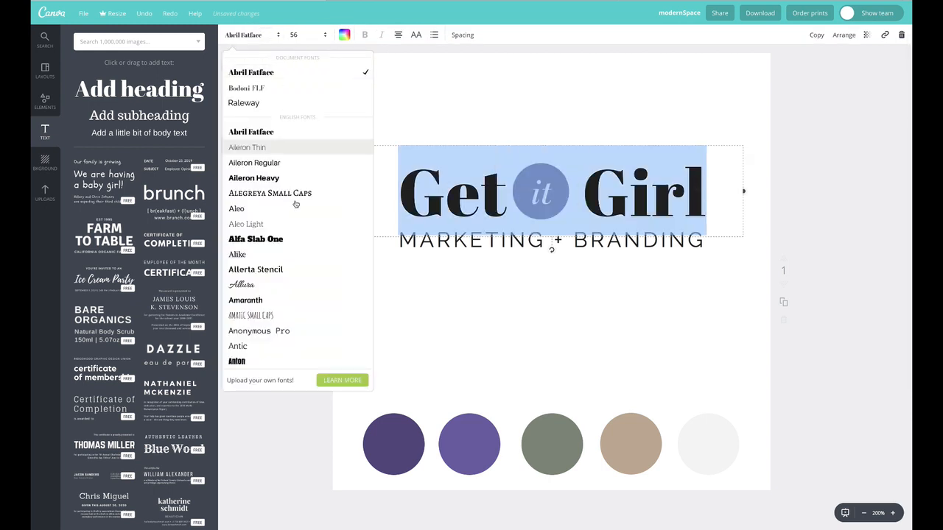
scroll(293, 269, "down", 10)
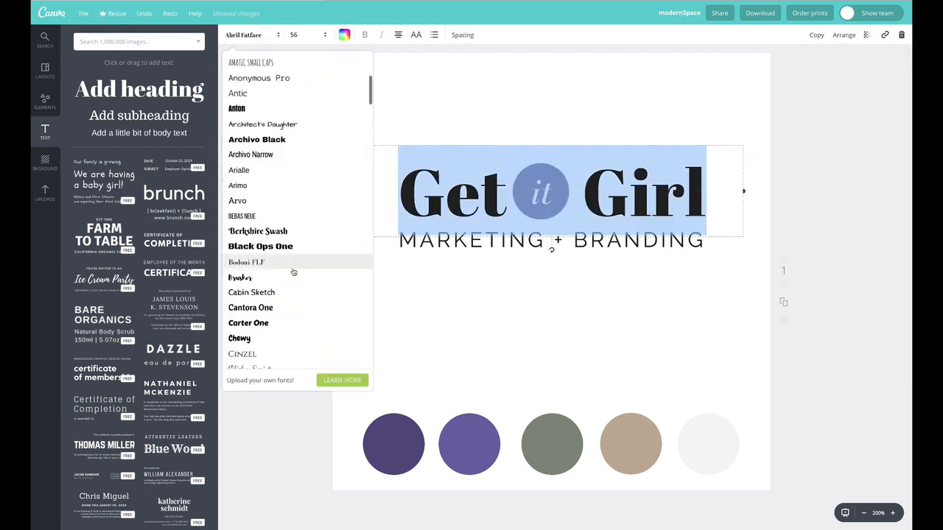
scroll(292, 272, "down", 8)
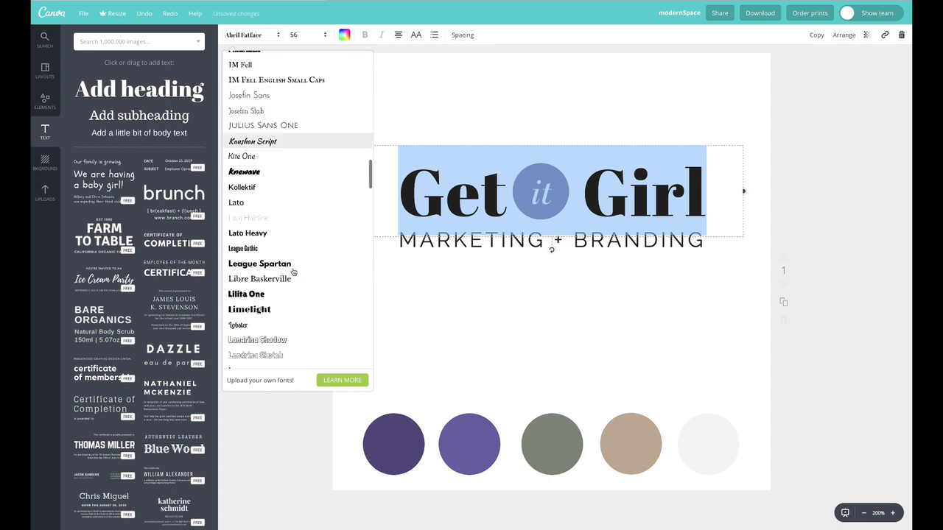
left_click(293, 271)
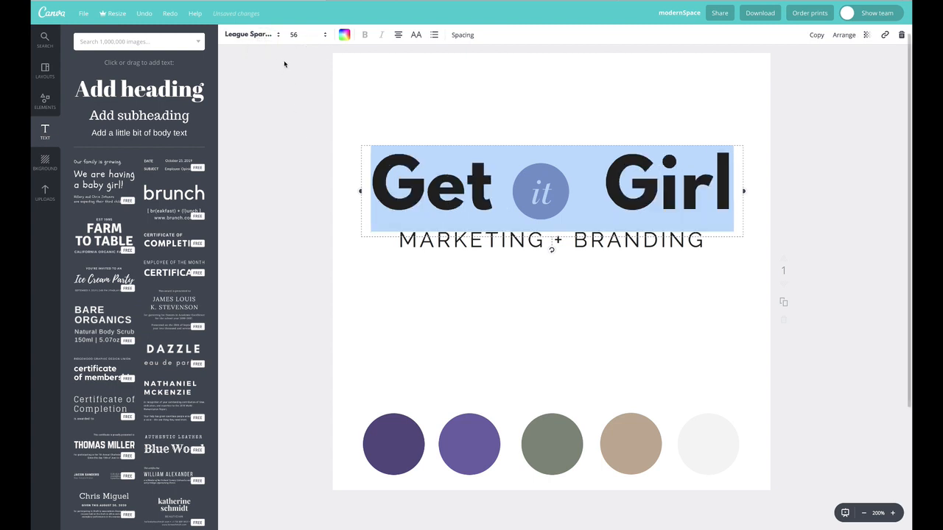
left_click(347, 72)
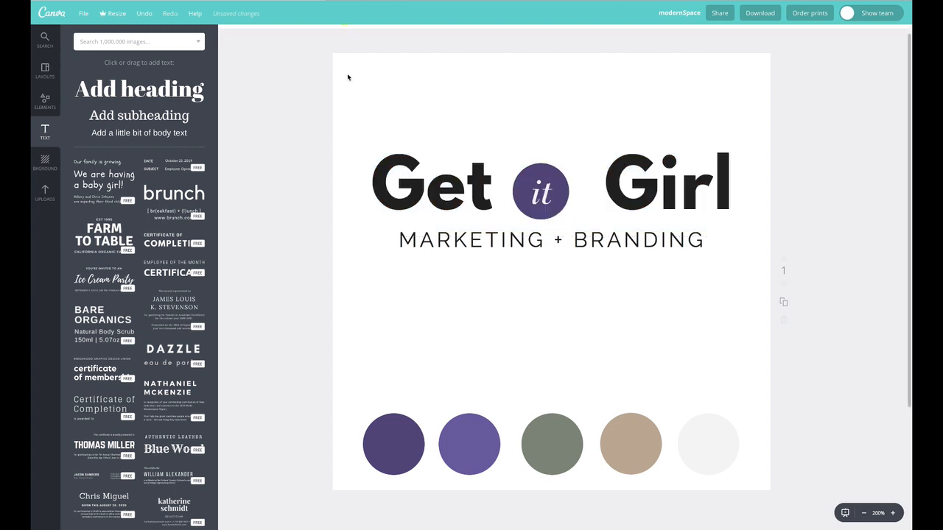
- Try the Bodoni FLF font in bold on the "Get Girl" heading
double_click(432, 175)
left_click(278, 34)
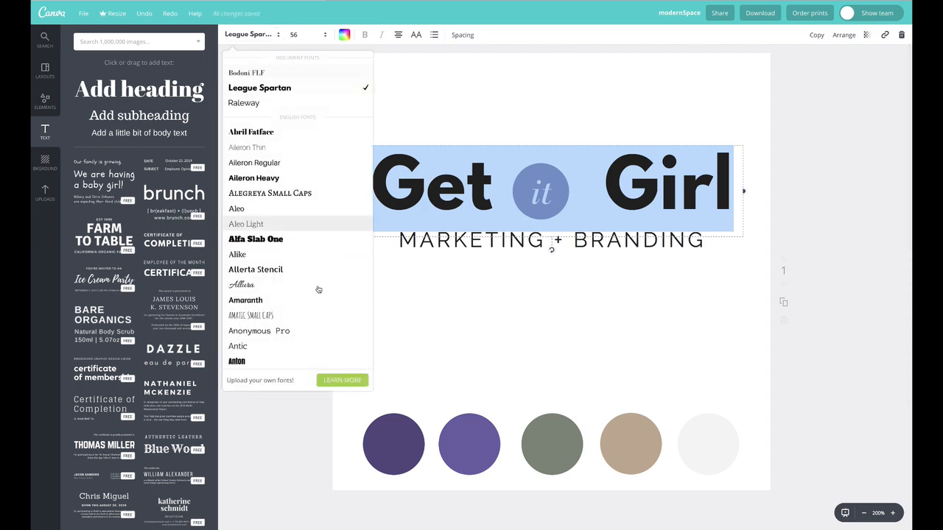
scroll(316, 288, "down", 5)
scroll(317, 289, "down", 10)
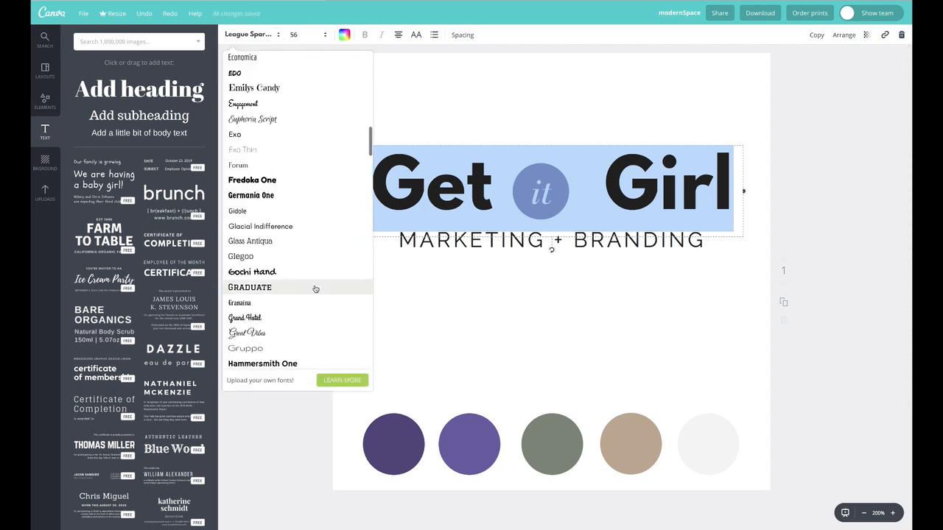
scroll(316, 288, "down", 10)
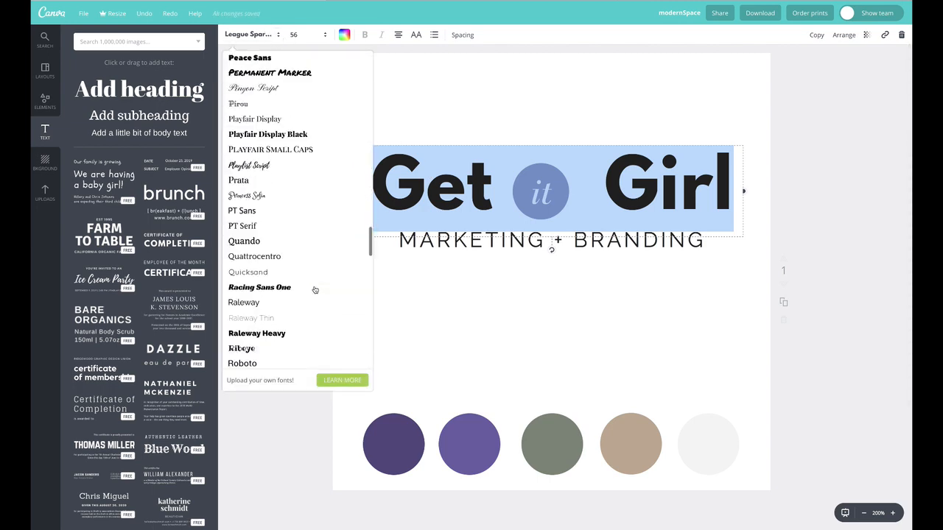
scroll(314, 290, "up", 20)
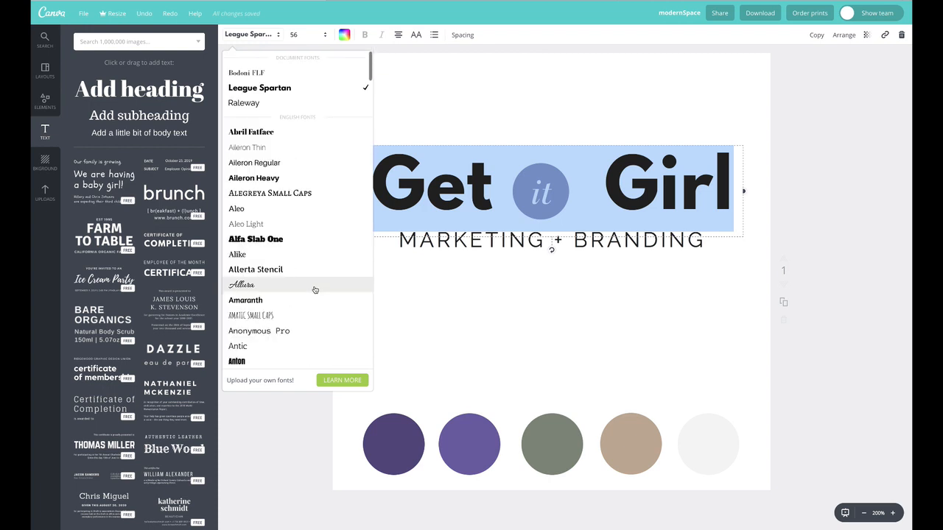
left_click(276, 72)
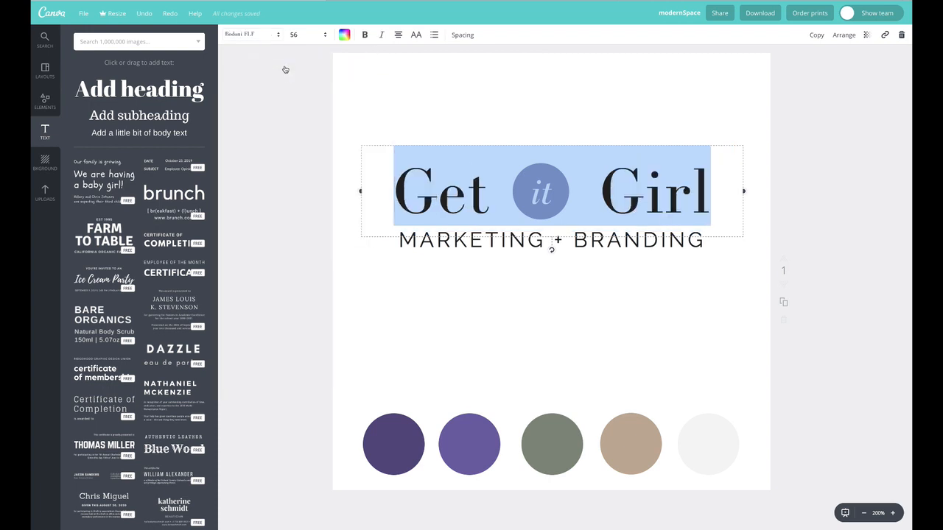
left_click(268, 120)
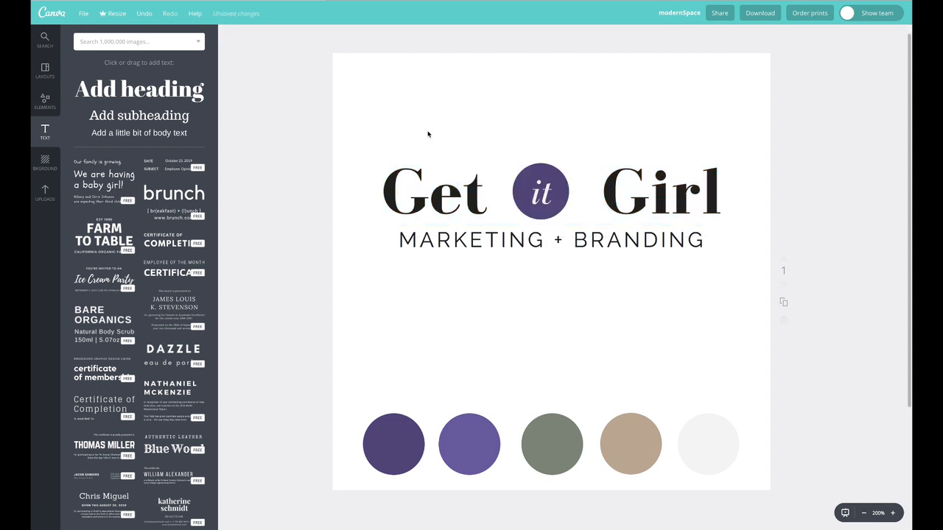
- Undo the font trials on the "Get Girl" heading back to Abril Fatface and nudge the heading slightly left
left_click(481, 158)
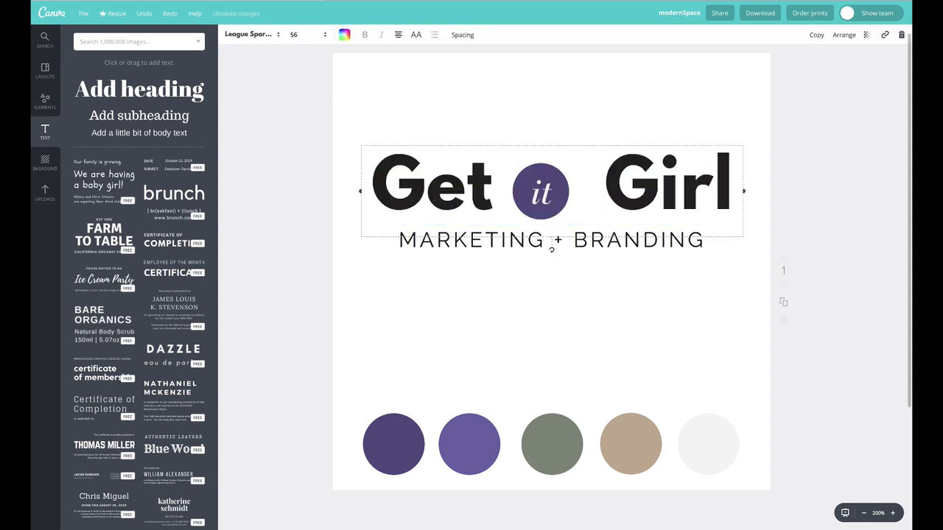
key("super+z")
left_click_drag(634, 185, 630, 182)
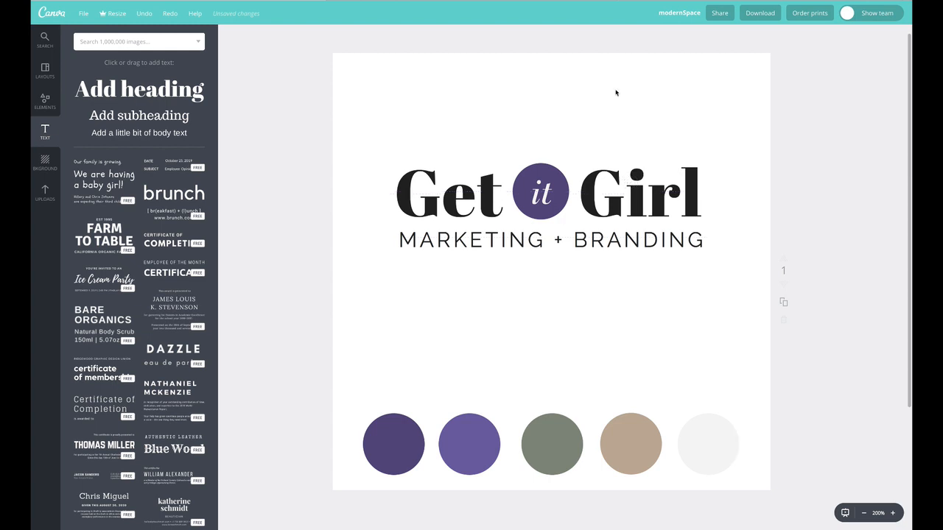
- Color the "MARKETING + BRANDING" tagline with the tan from the document colors
double_click(629, 240)
triple_click(627, 240)
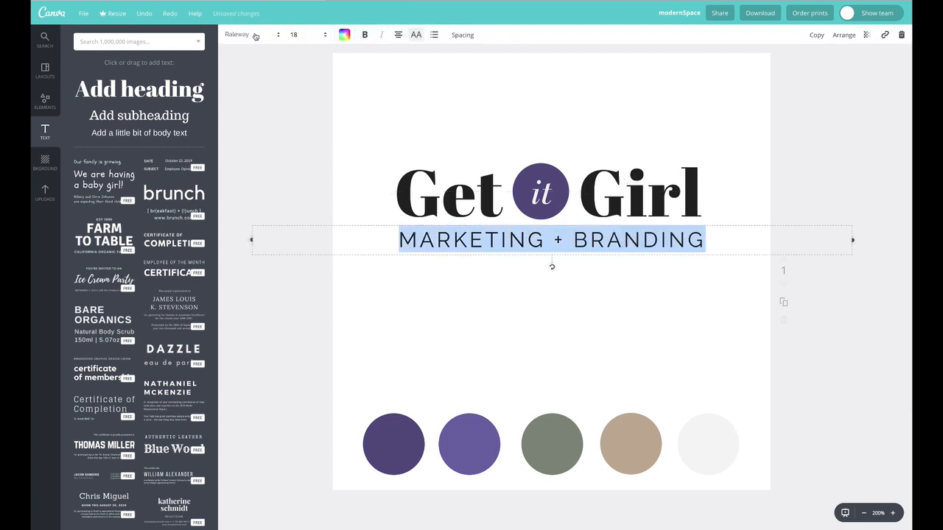
left_click(344, 34)
left_click(386, 78)
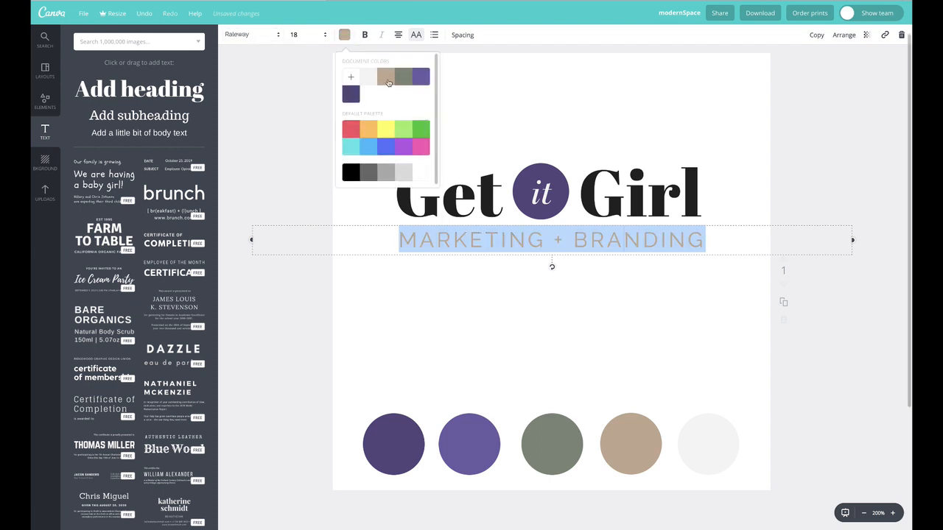
left_click(322, 181)
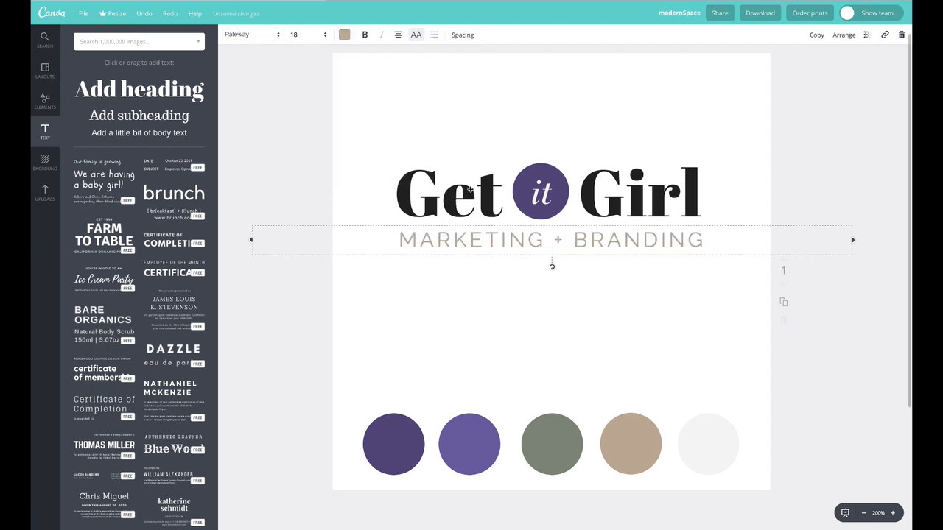
- Try the tan document color on the "Get Girl" heading
left_click(470, 189)
double_click(469, 189)
left_click(469, 189)
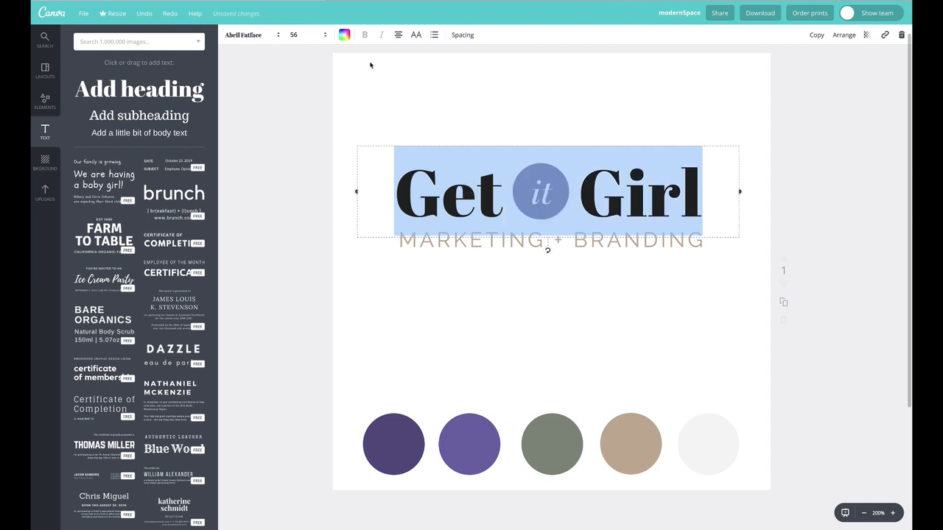
left_click(344, 35)
left_click(386, 81)
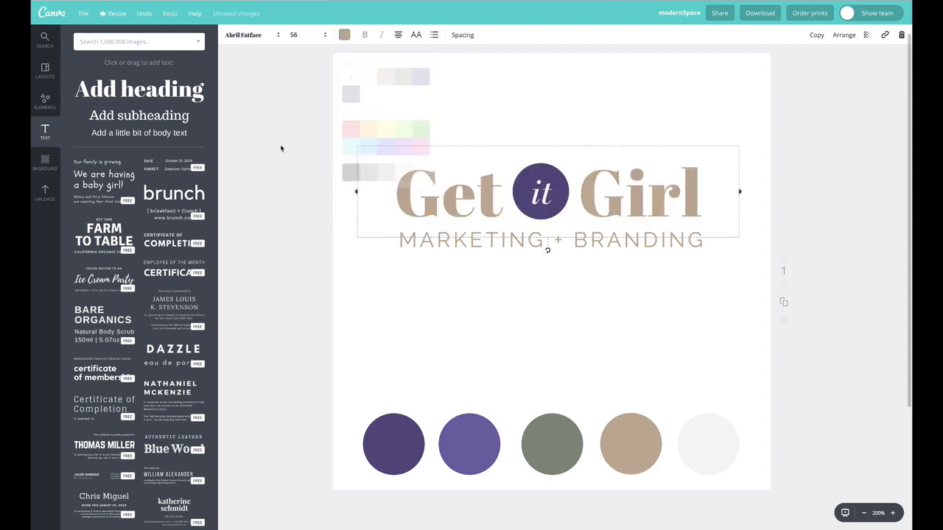
left_click(280, 143)
- Color the "Get Girl" heading with the lighter purple from the document colors
left_click(481, 248)
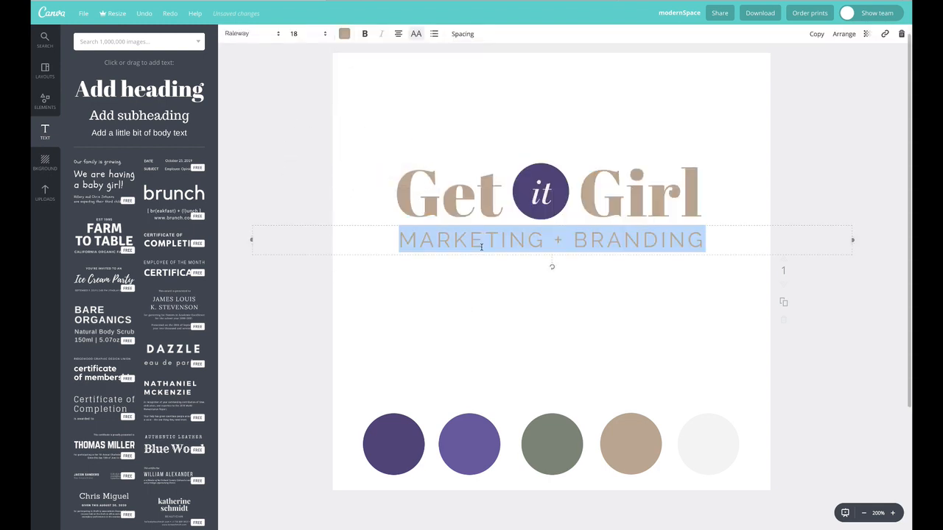
left_click(468, 191)
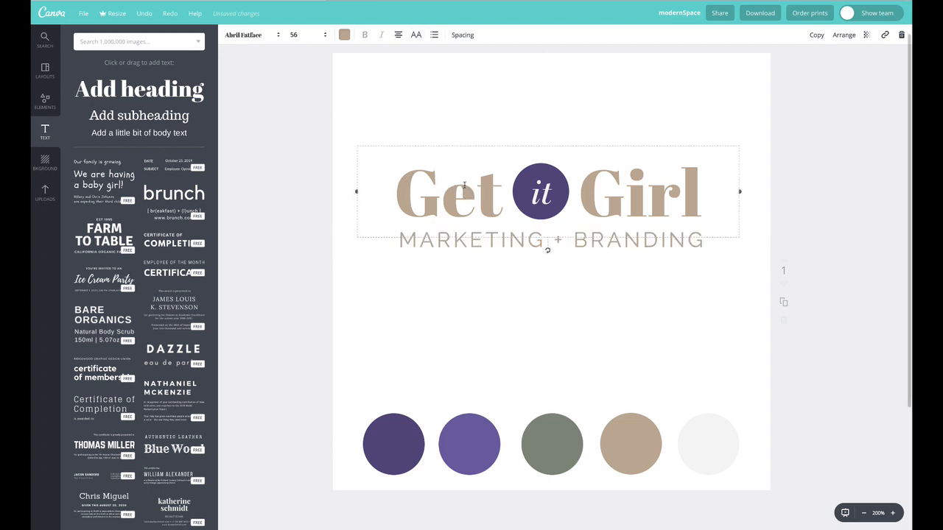
double_click(466, 187)
triple_click(459, 187)
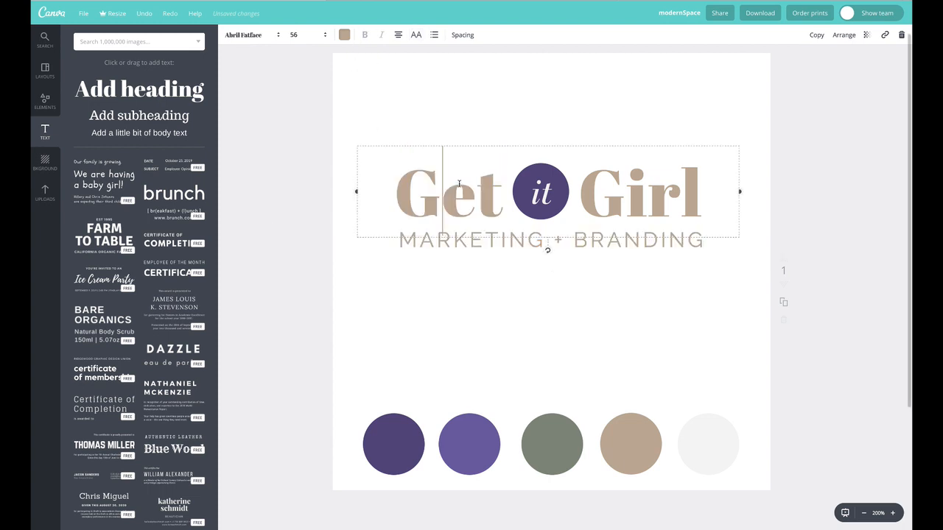
left_click(344, 35)
left_click(426, 77)
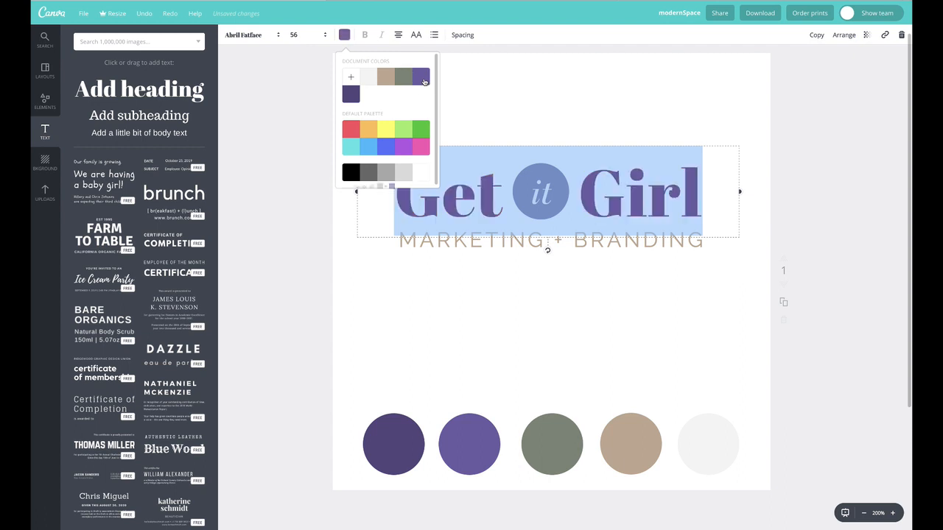
- Try the light off-white document color on the "MARKETING + BRANDING" tagline, then recolor the tagline medium gray
left_click(297, 105)
left_click_drag(465, 197, 473, 199)
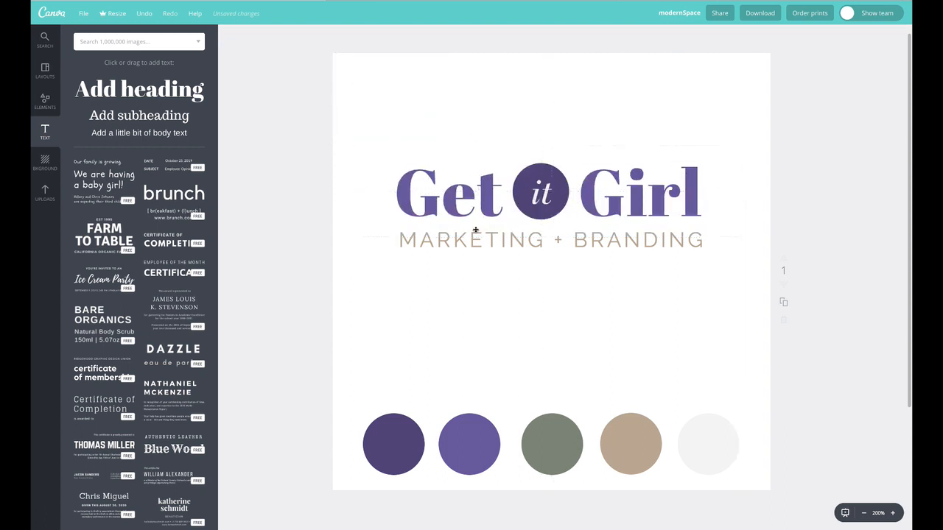
double_click(461, 240)
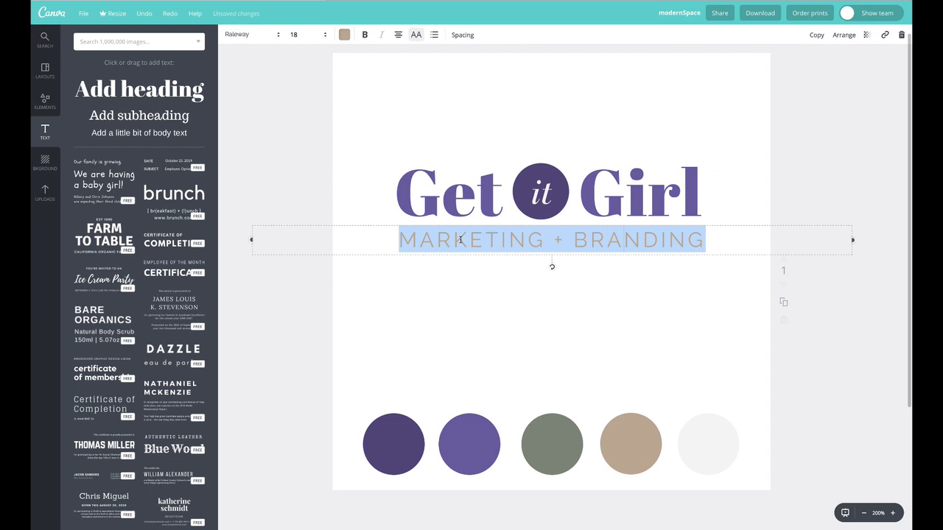
left_click(344, 35)
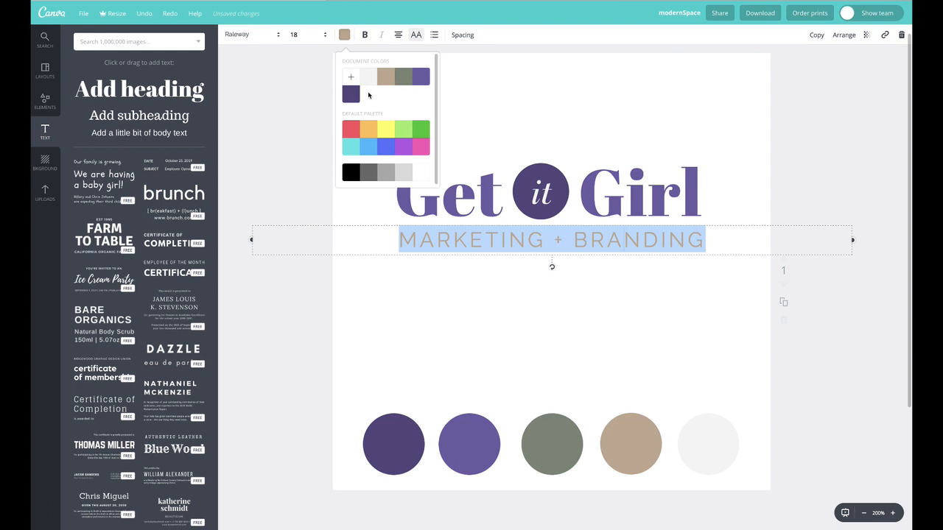
left_click(367, 78)
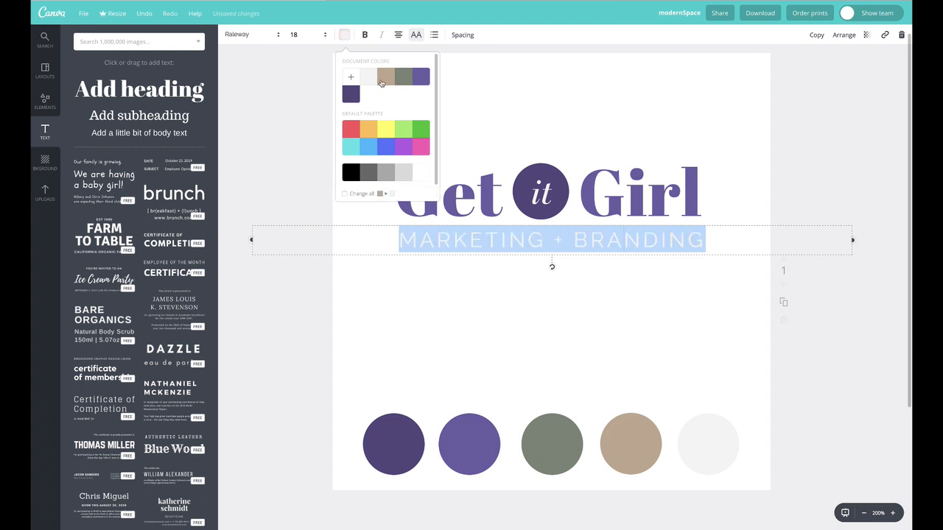
left_click(493, 128)
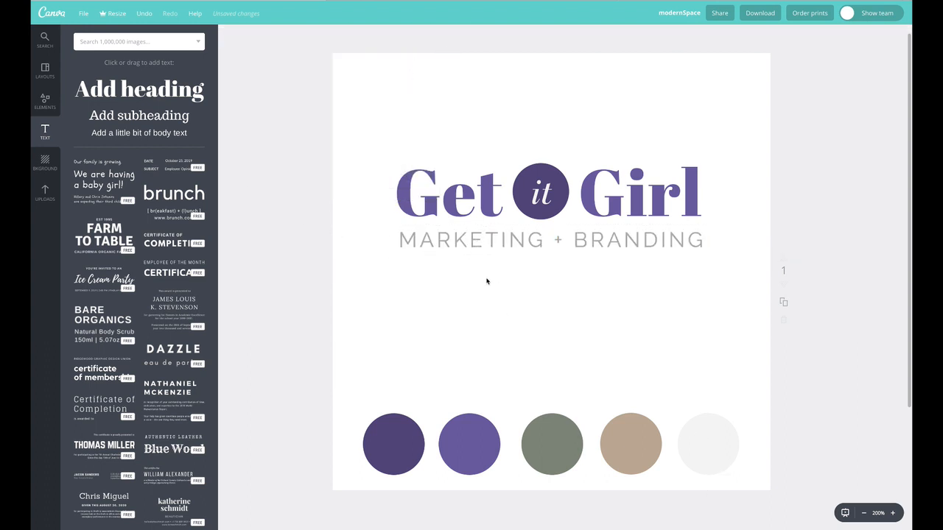
- Color the "Get Girl" heading with the tan from the document colors
left_click(524, 174)
left_click(525, 115)
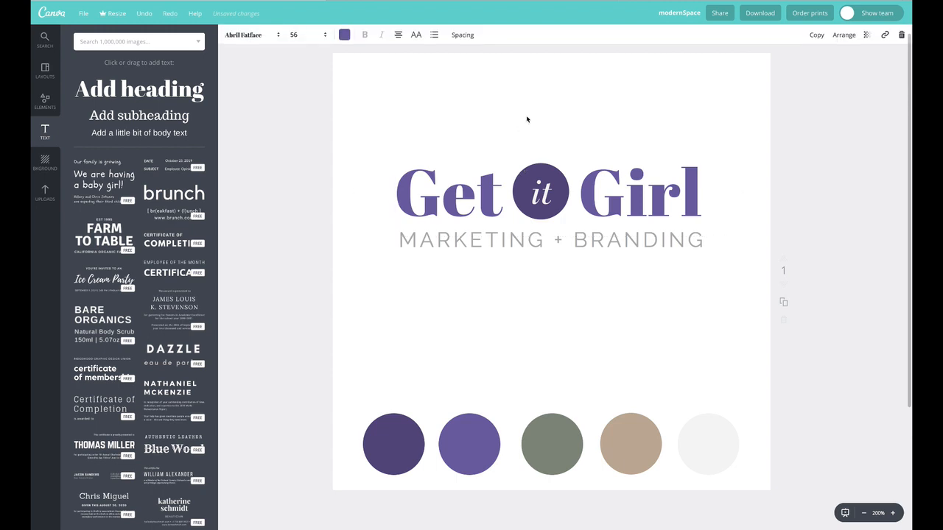
double_click(463, 191)
left_click(344, 34)
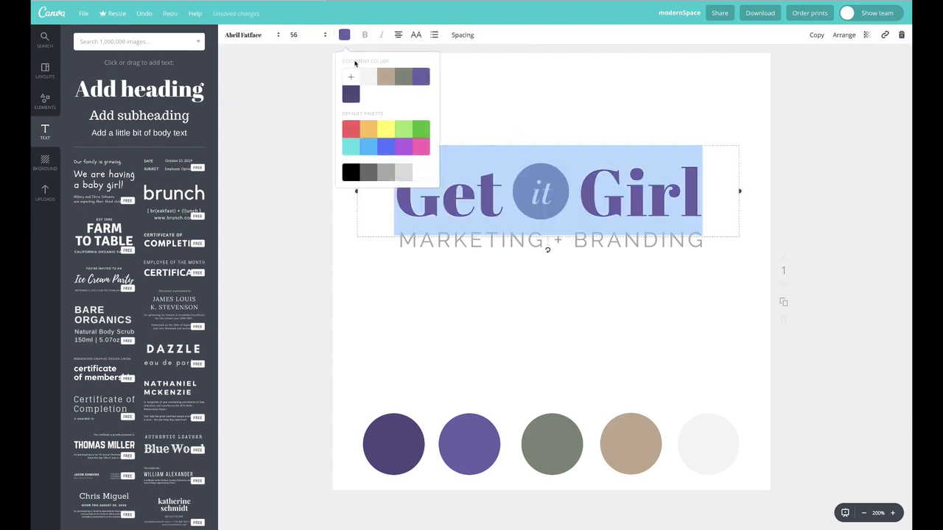
left_click(385, 80)
left_click(258, 143)
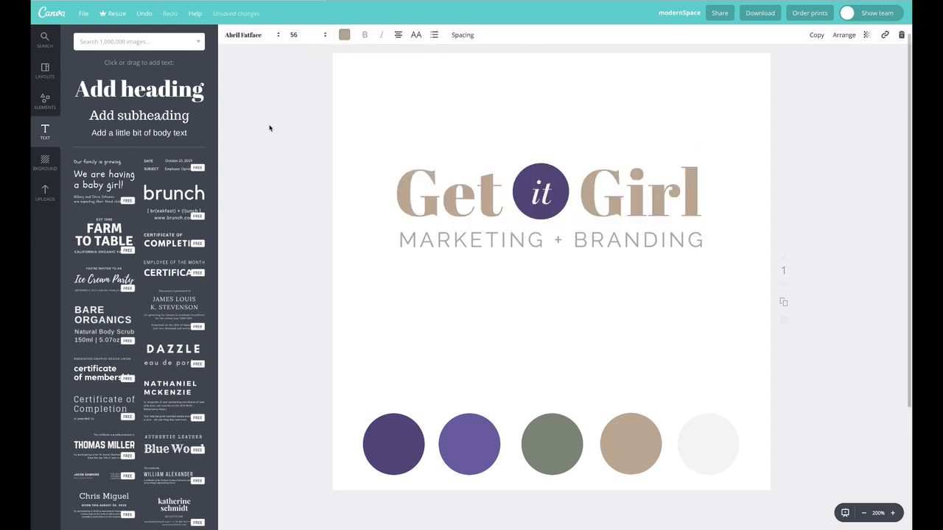
- Browse the available fonts for an alternative typeface for the "Get Girl" heading
double_click(439, 186)
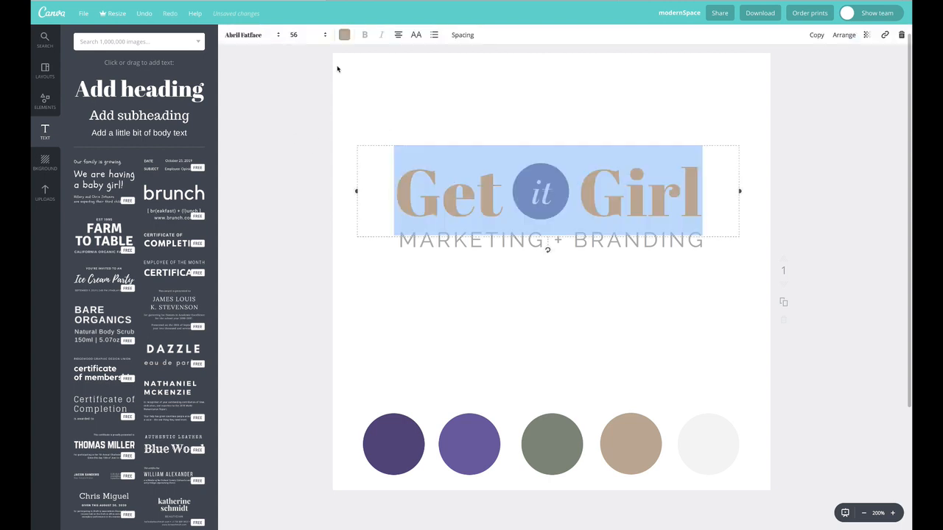
left_click(276, 40)
scroll(294, 225, "down", 10)
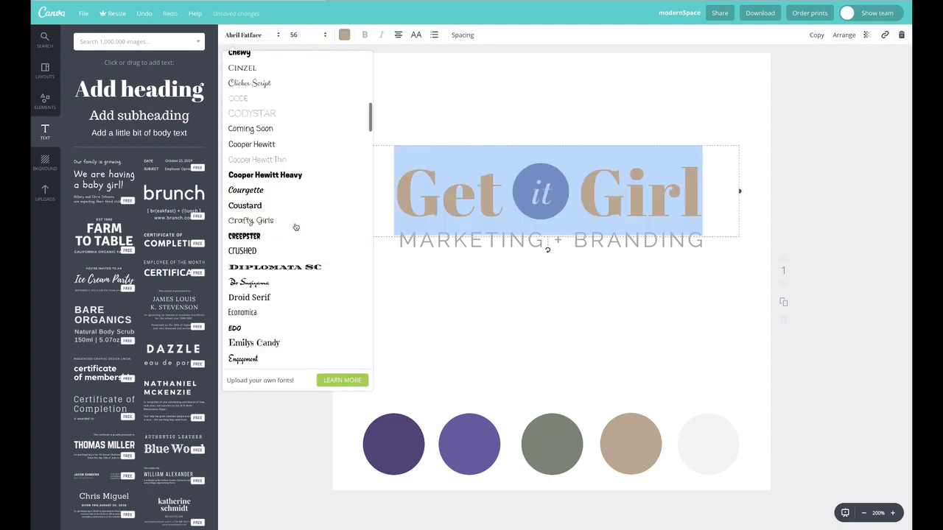
scroll(297, 226, "down", 10)
scroll(358, 226, "down", 5)
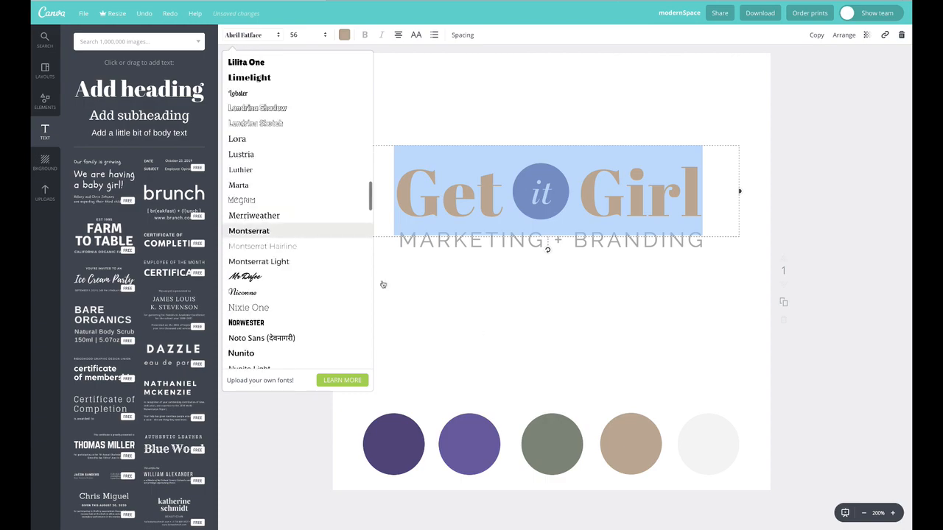